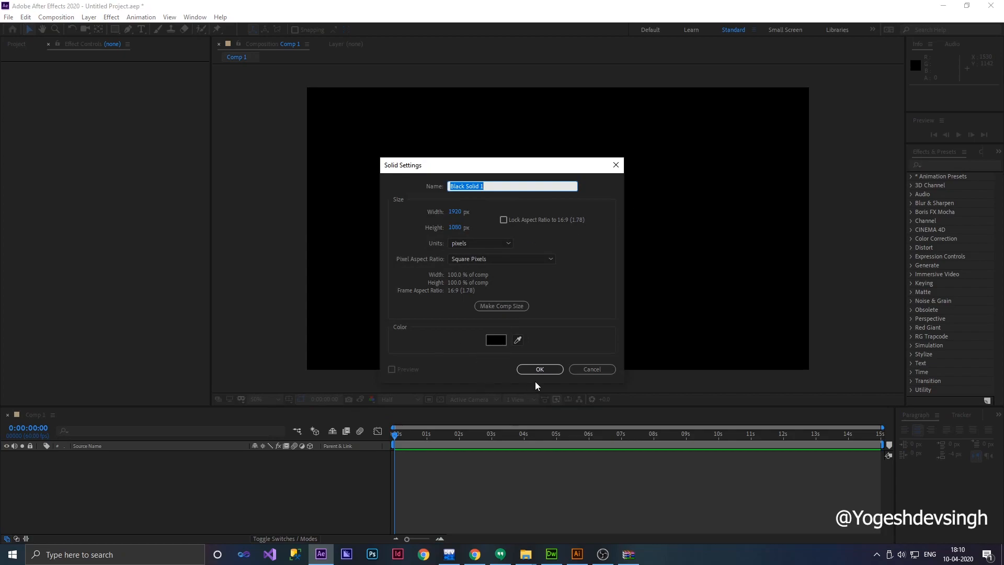
Create a black solid named Black Solid 1 and apply the RG Trapcode Particular effect to it
left_click(539, 369)
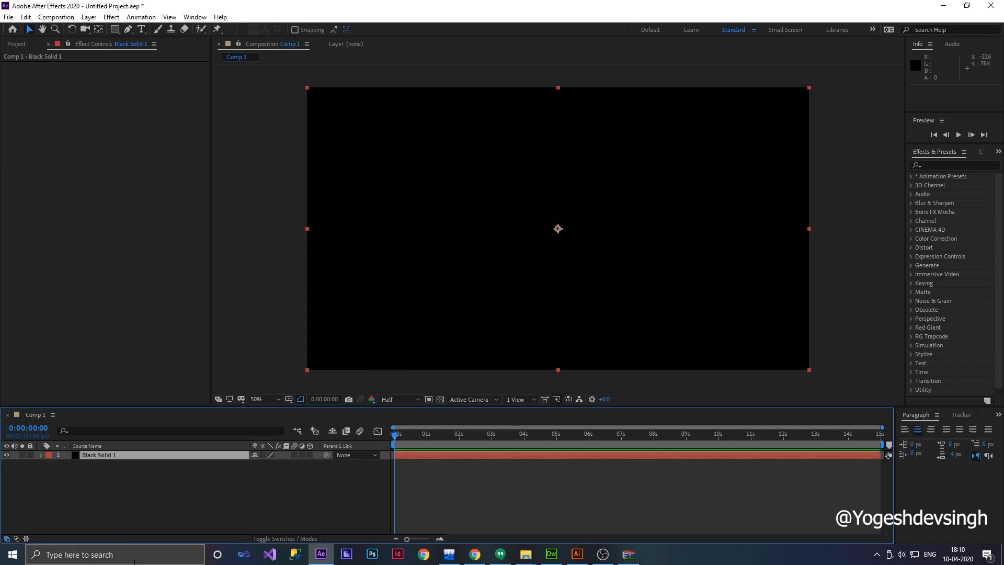
left_click(957, 163)
left_click(910, 335)
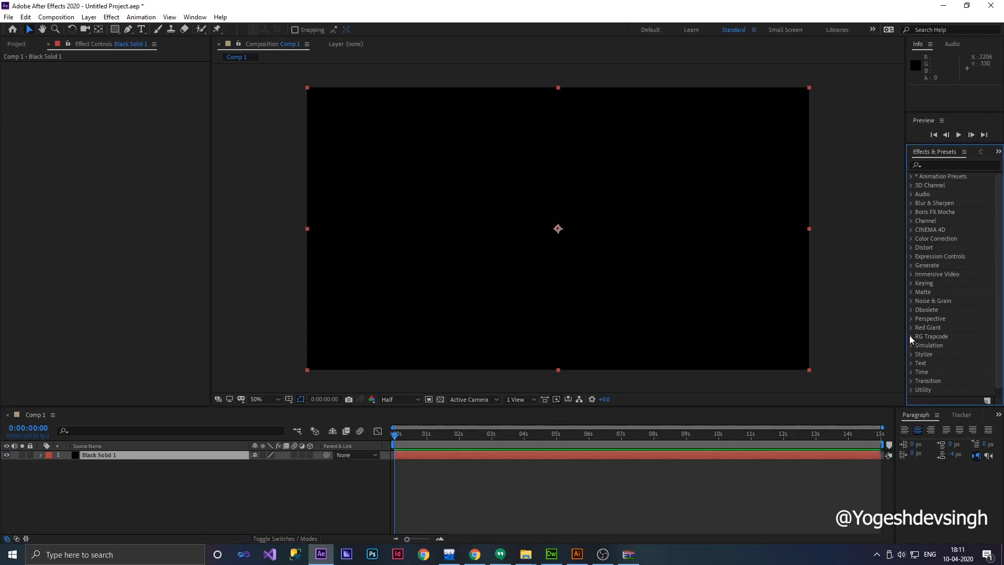
left_click_drag(939, 338, 617, 291)
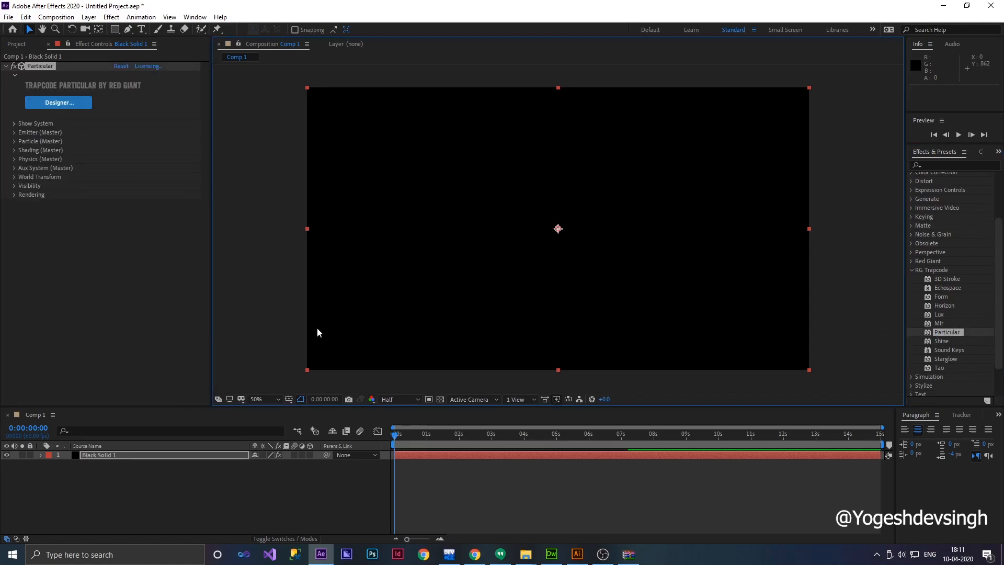
At about 0:00:03:34, set the Particular emitter's Y Rotation to -180° and its Emitter Type to Box
left_click_drag(412, 433, 510, 435)
left_click(15, 133)
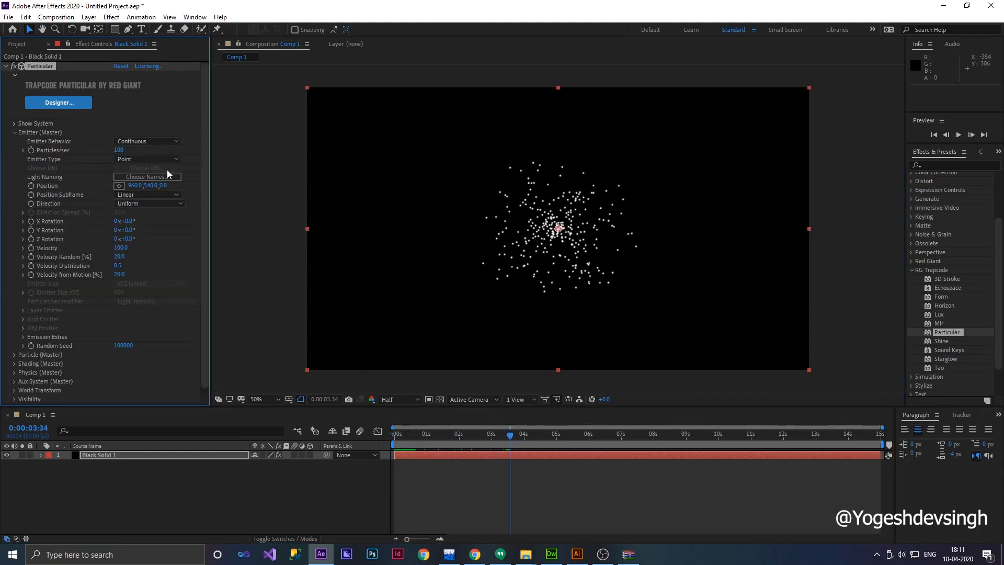
left_click(128, 231)
type("-180")
key("Return")
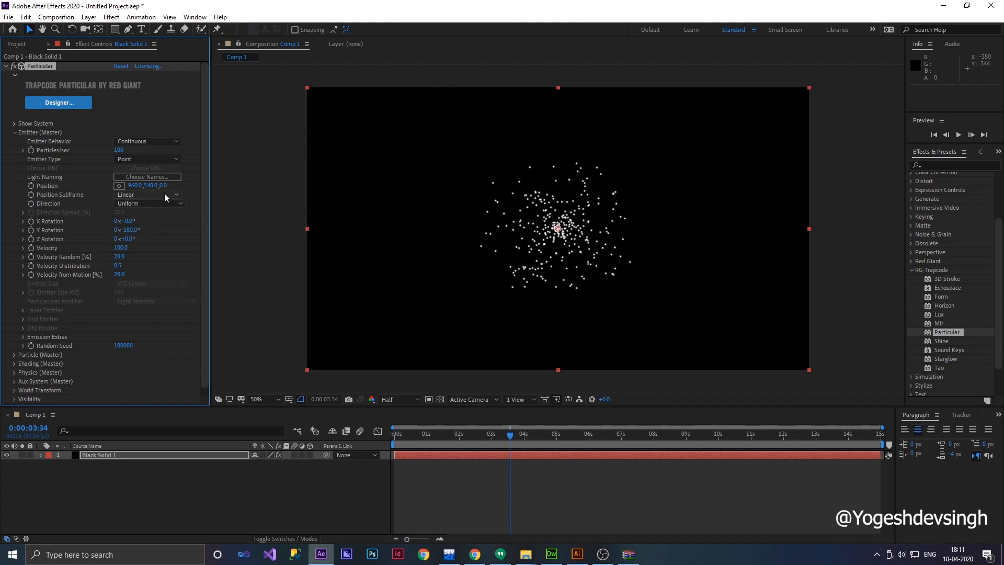
left_click(150, 159)
left_click(144, 183)
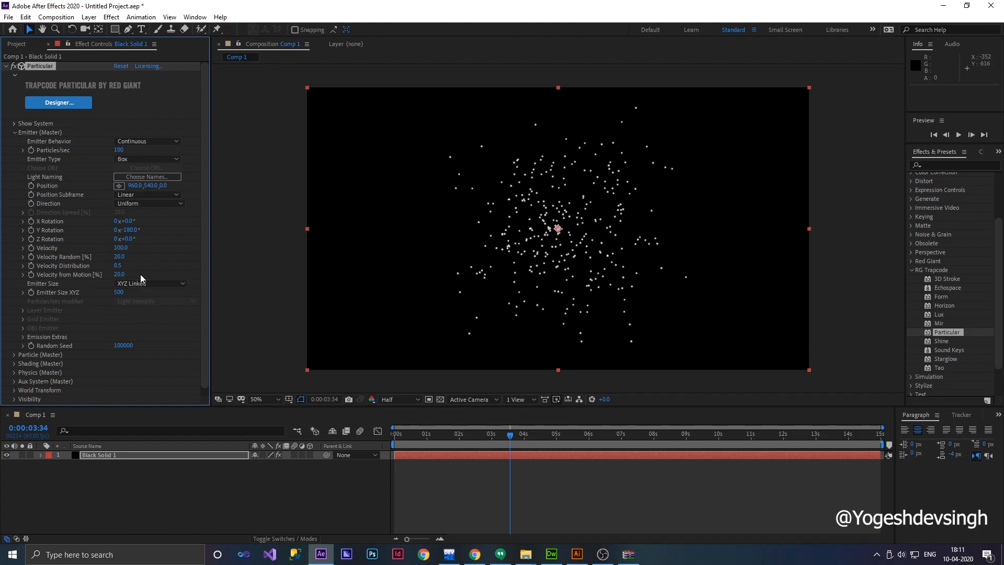
Set the emitter's Velocity Distribution and Velocity from Motion to 0
left_click_drag(121, 267, 4, 270)
left_click(122, 274)
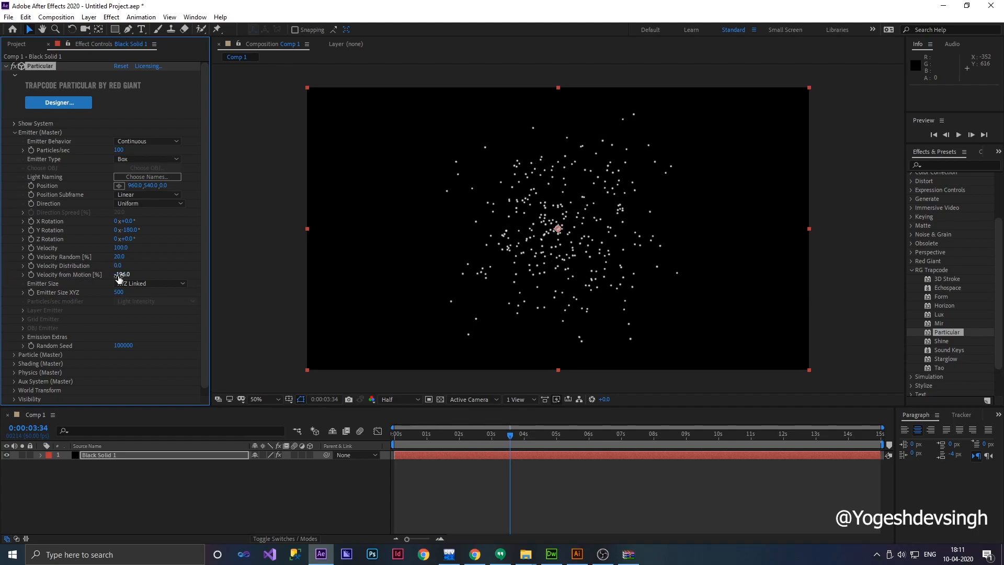
type("0")
key("Return")
Switch Emitter Size to XYZ Individual and set Emitter Size X to 2000
left_click(173, 283)
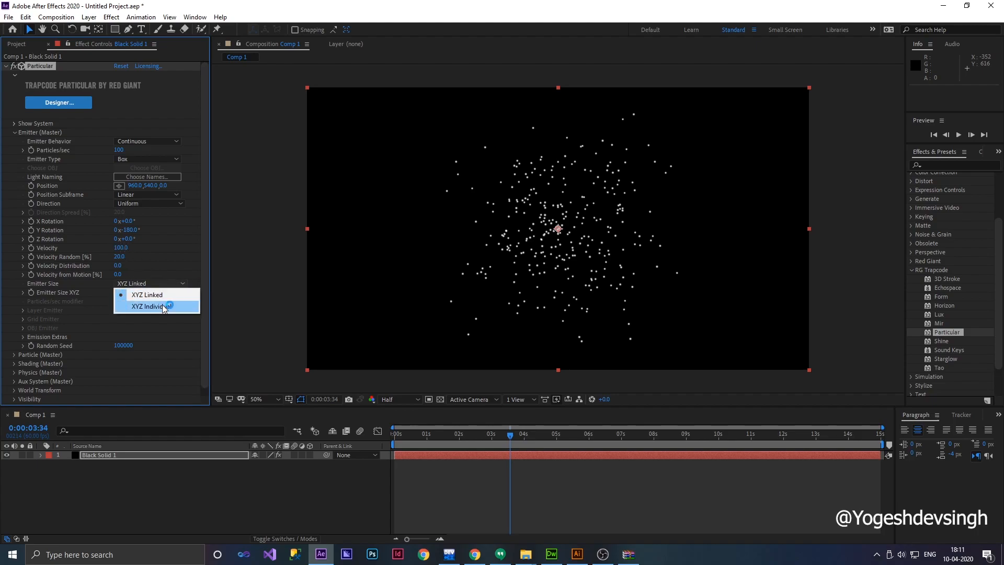
left_click(163, 305)
left_click(119, 293)
type("295")
key("Return")
left_click(120, 292)
type("2000")
key("Return")
Set Emitter Size Y to 2000 and Emitter Size Z to 6000
left_click(120, 301)
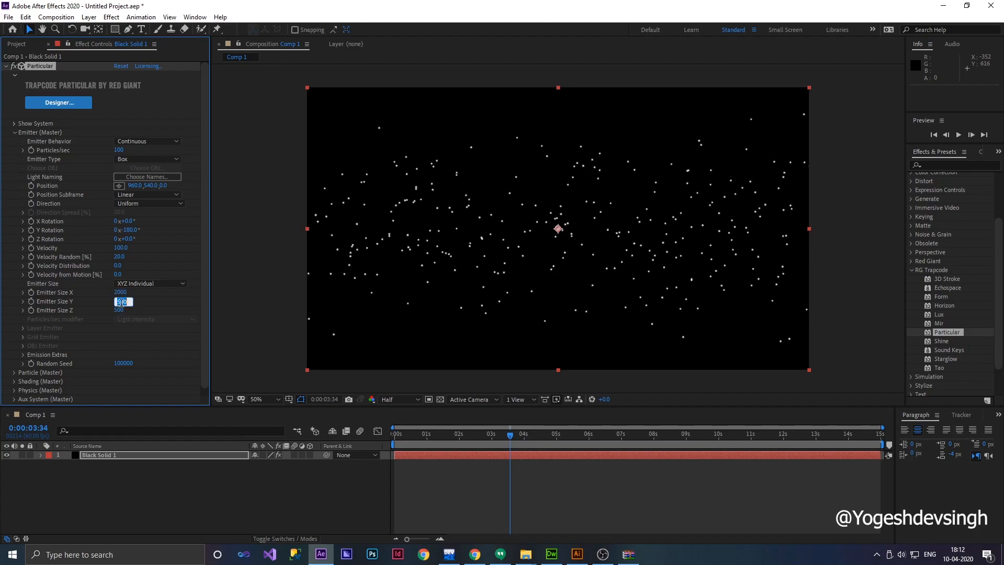
type("2000")
key("Return")
left_click(121, 310)
type("6000")
key("Return")
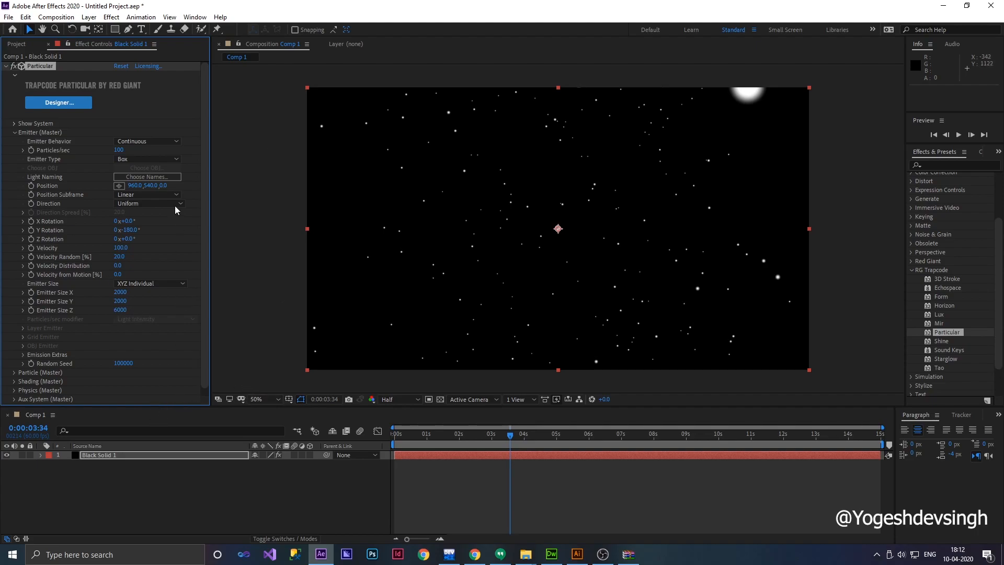
Set the emitter Direction to Directional with a Direction Spread of 0, and preview the particles at about 0:00:09:43
left_click(156, 203)
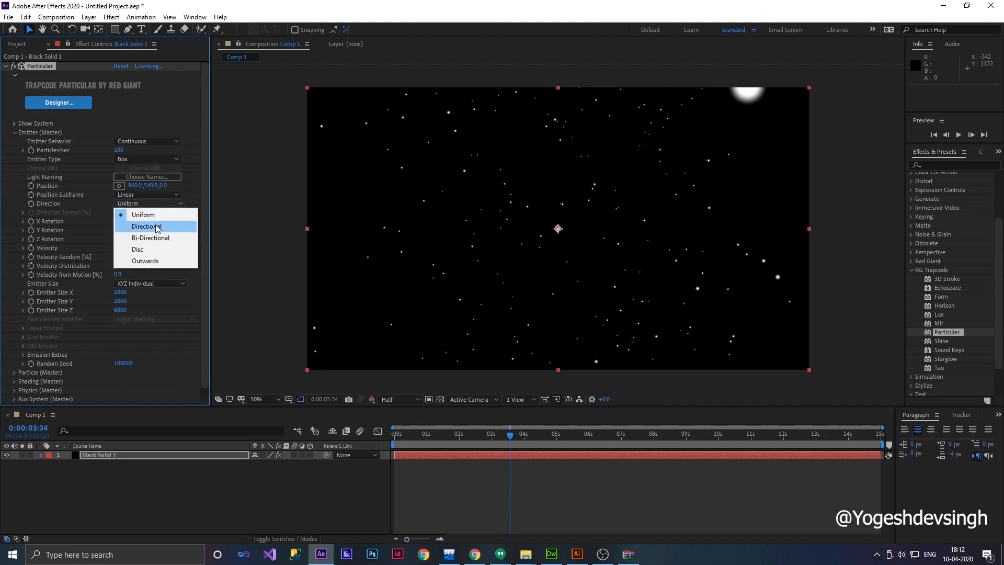
left_click(155, 224)
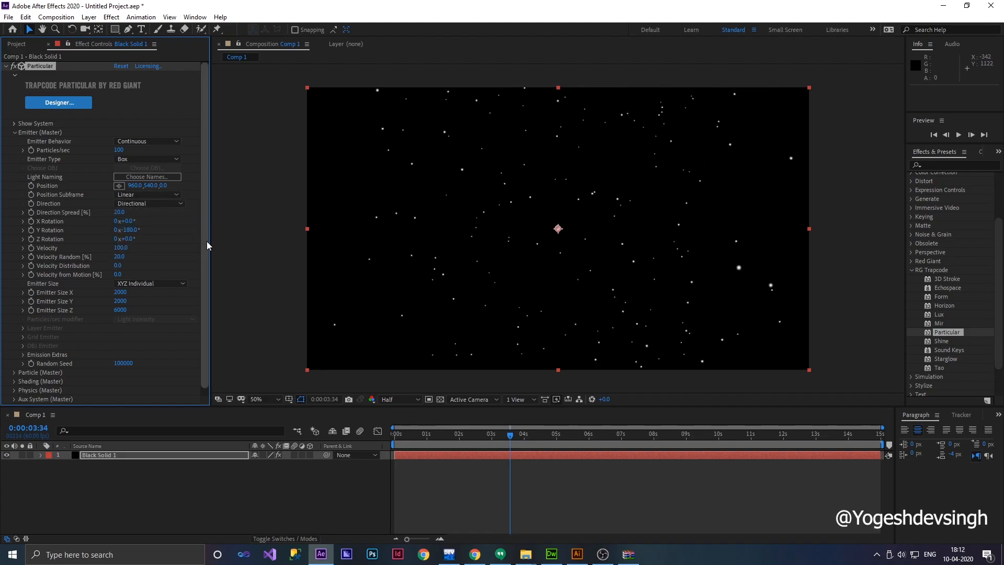
scroll(206, 240, "down", 1)
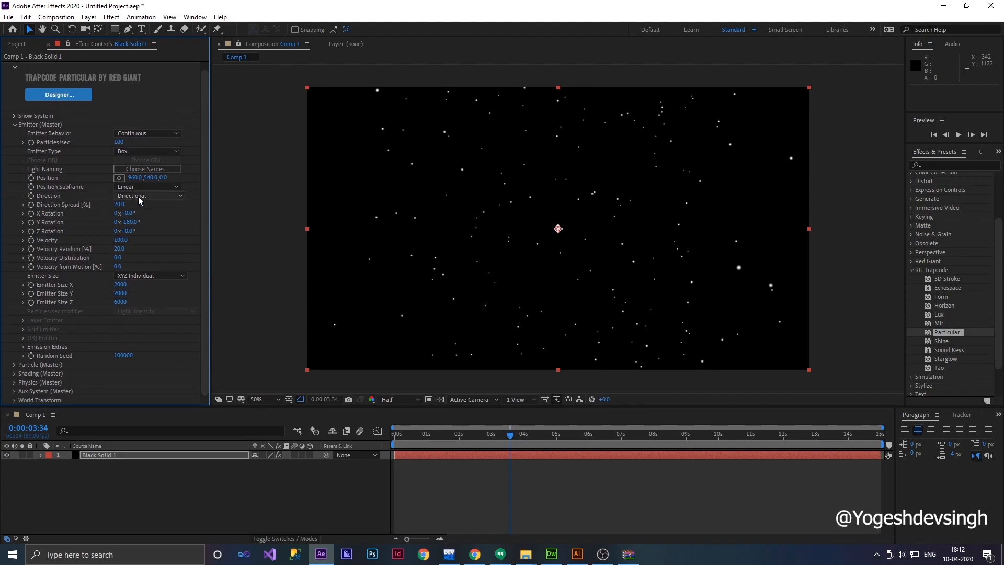
left_click(120, 205)
type("0")
key("Return")
left_click_drag(511, 442, 710, 419)
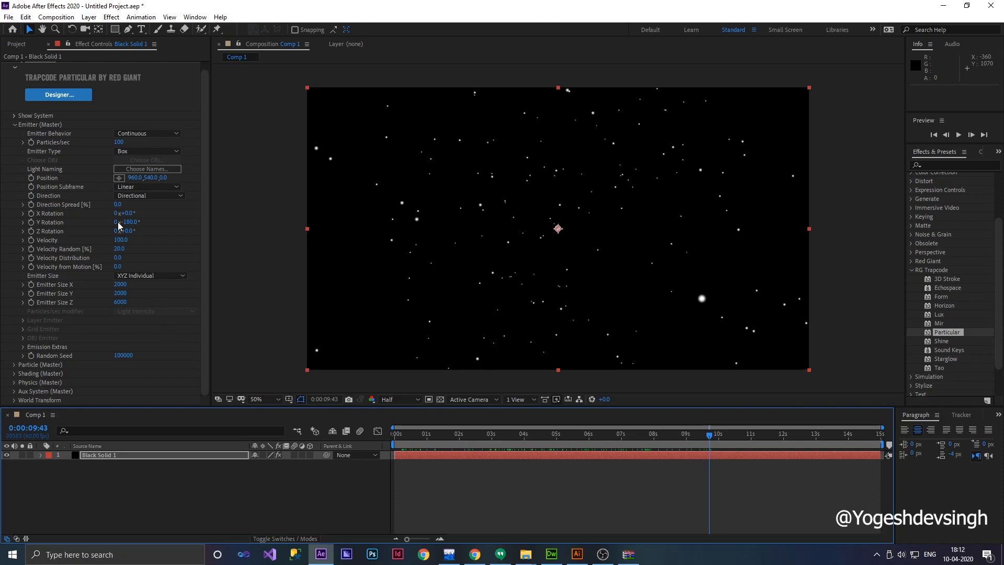
Change the Particle Type from Sphere to Sprite in the Particle (Master) settings
left_click_drag(205, 244, 205, 329)
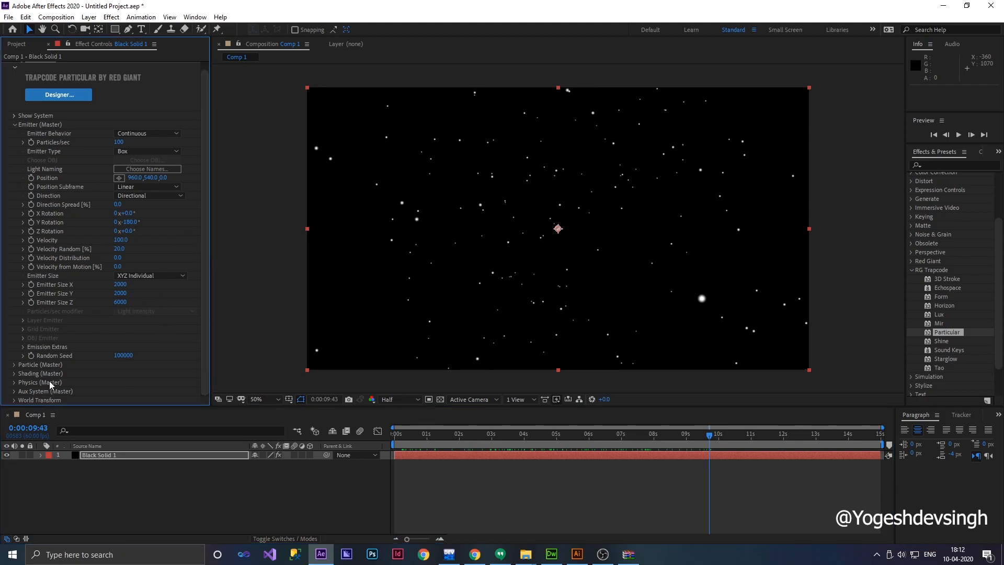
left_click(14, 364)
scroll(16, 366, "down", 5)
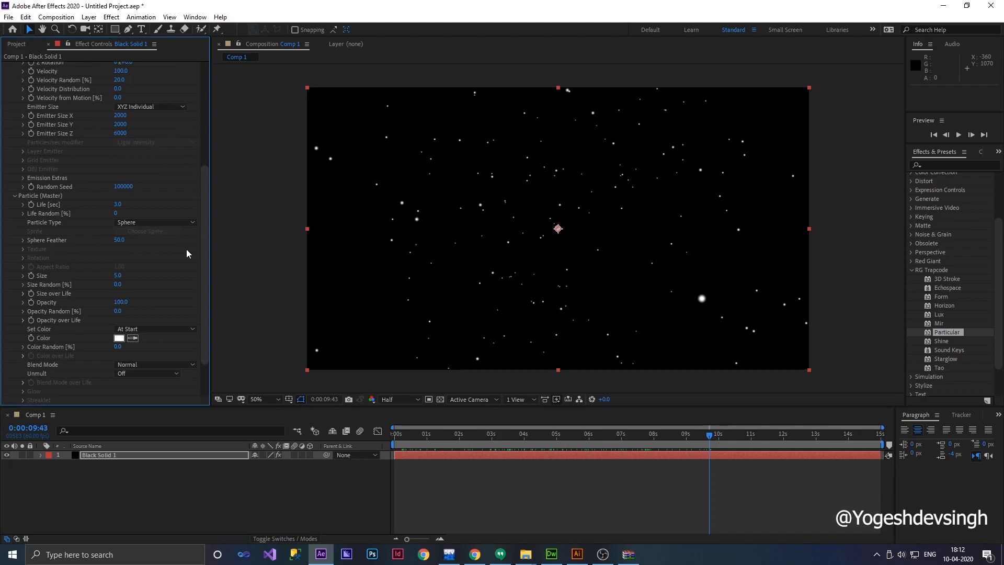
scroll(208, 255, "down", 2)
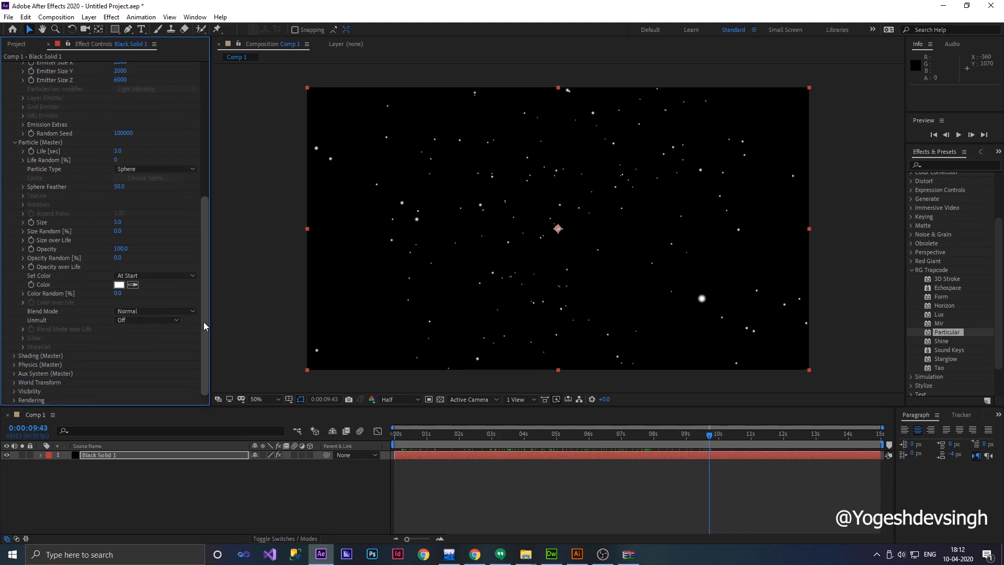
left_click(173, 168)
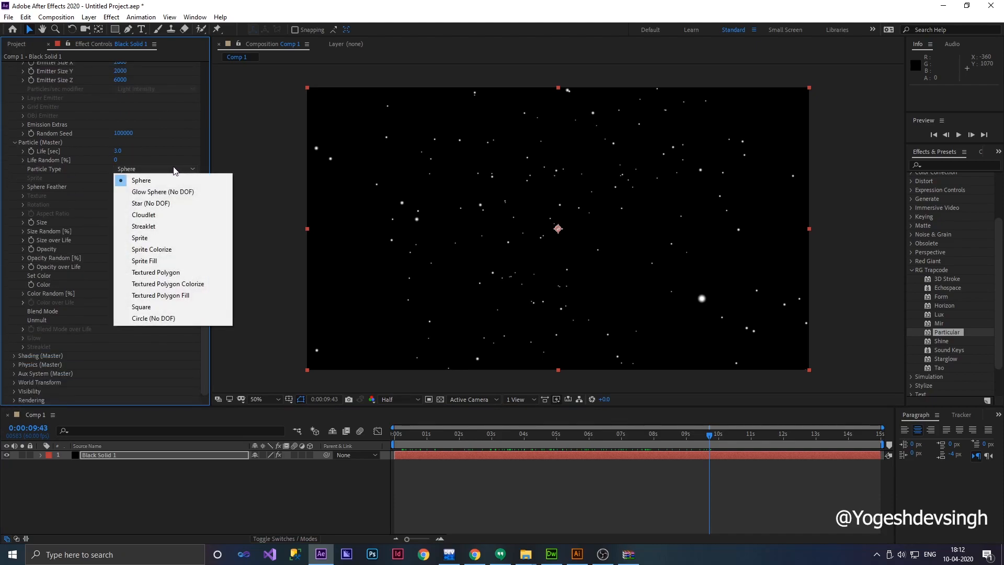
left_click(151, 239)
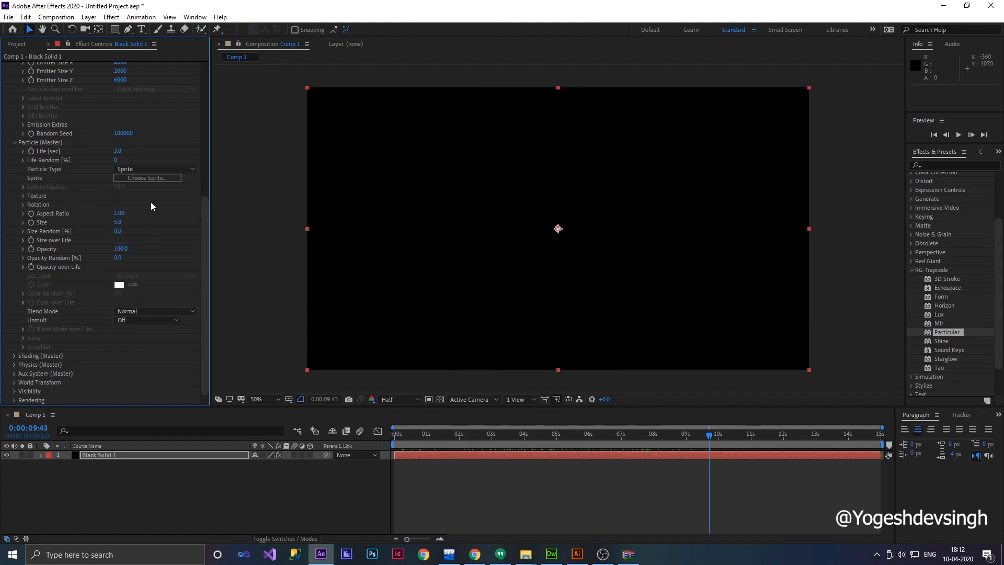
Add the image 1024px-SARS-CoV-2_without_background as a new sprite and use it for the particles
left_click(174, 178)
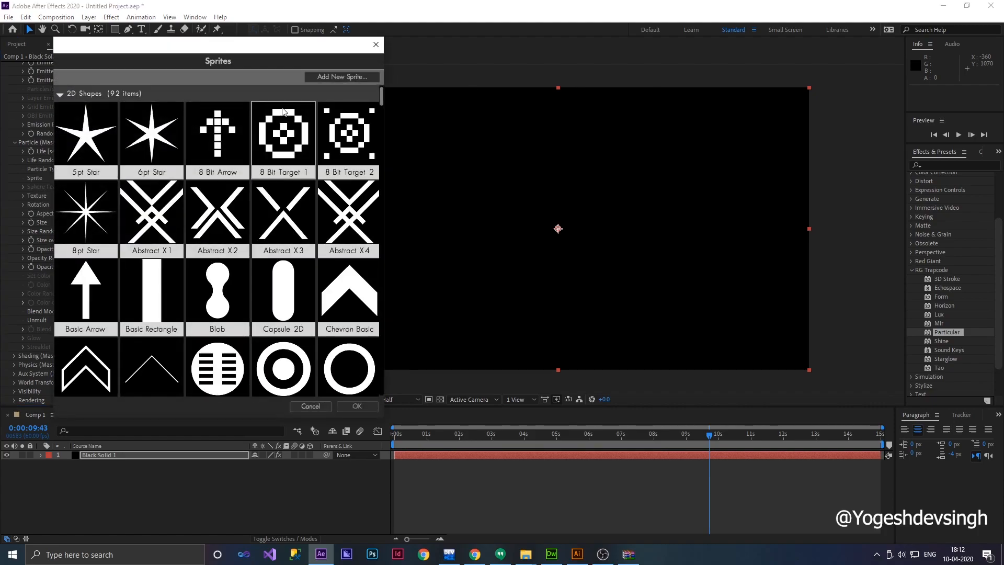
left_click(341, 77)
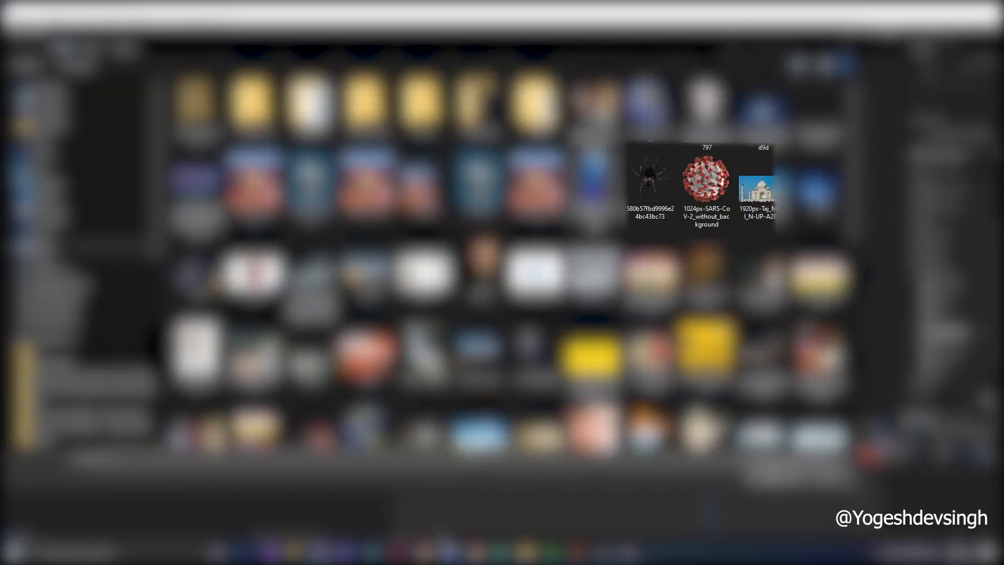
left_click(699, 167)
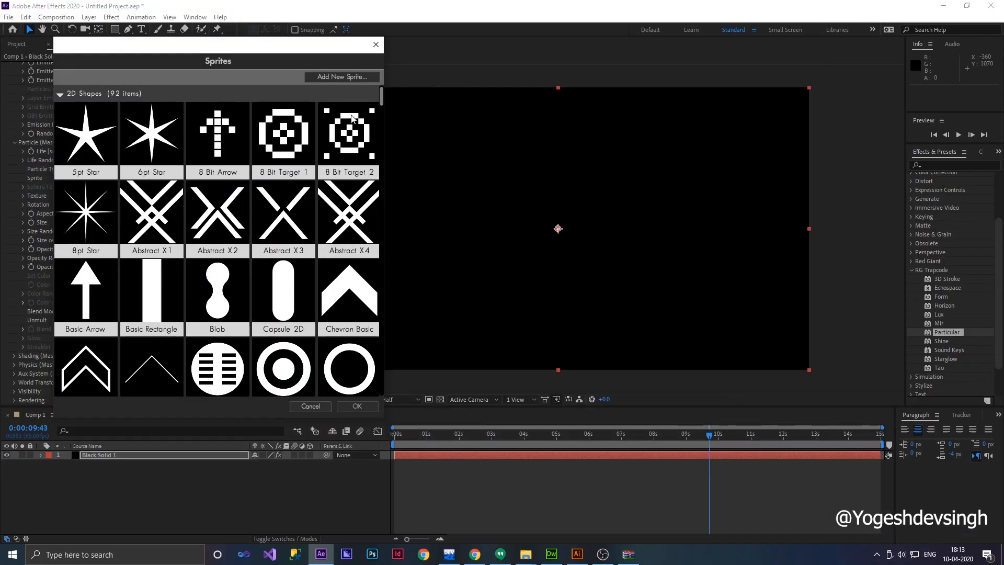
left_click(353, 407)
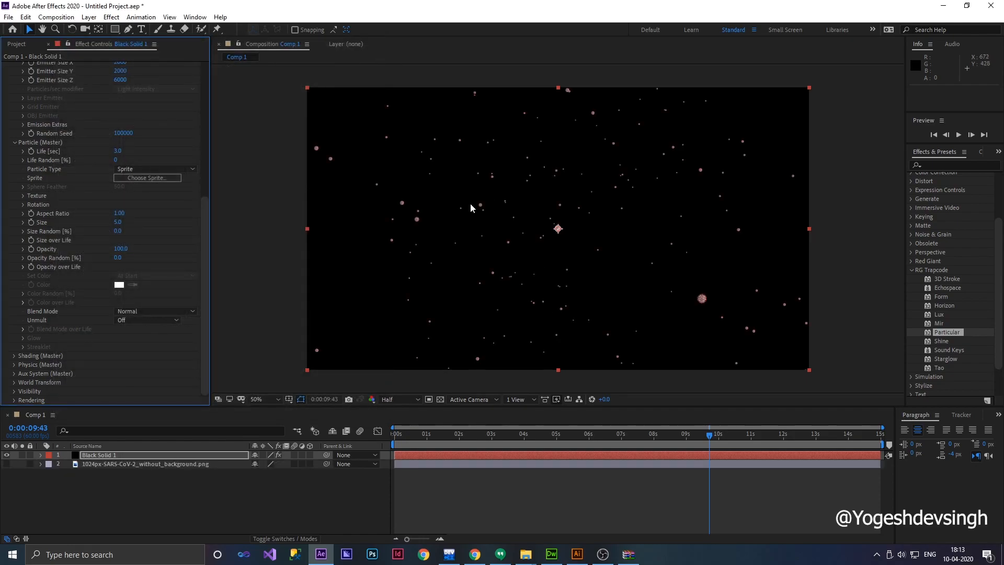
Increase the particle Size to 39 and set the particle Life to 10 seconds, previewing at about 0:00:06:27
left_click_drag(118, 223, 134, 219)
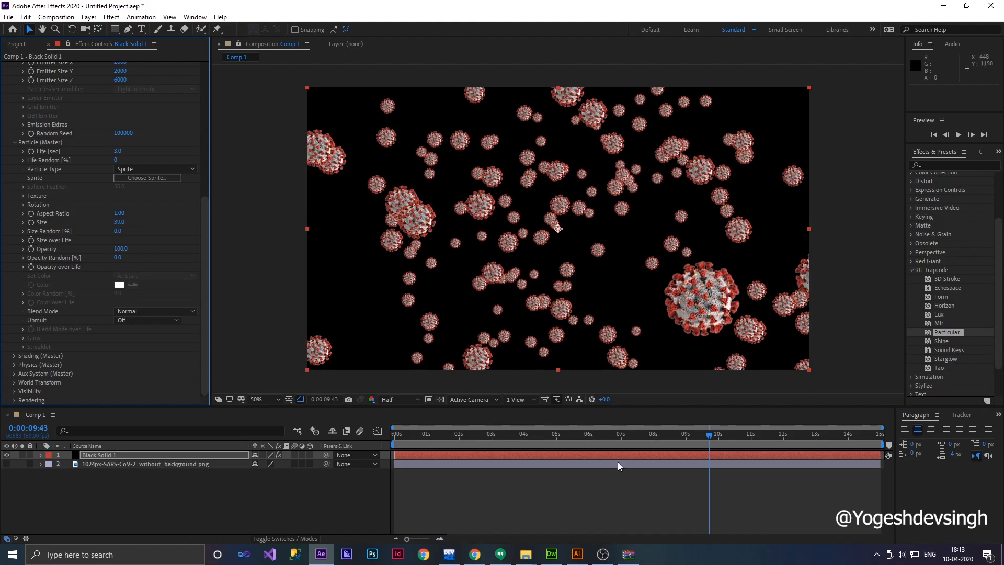
left_click_drag(709, 435, 604, 424)
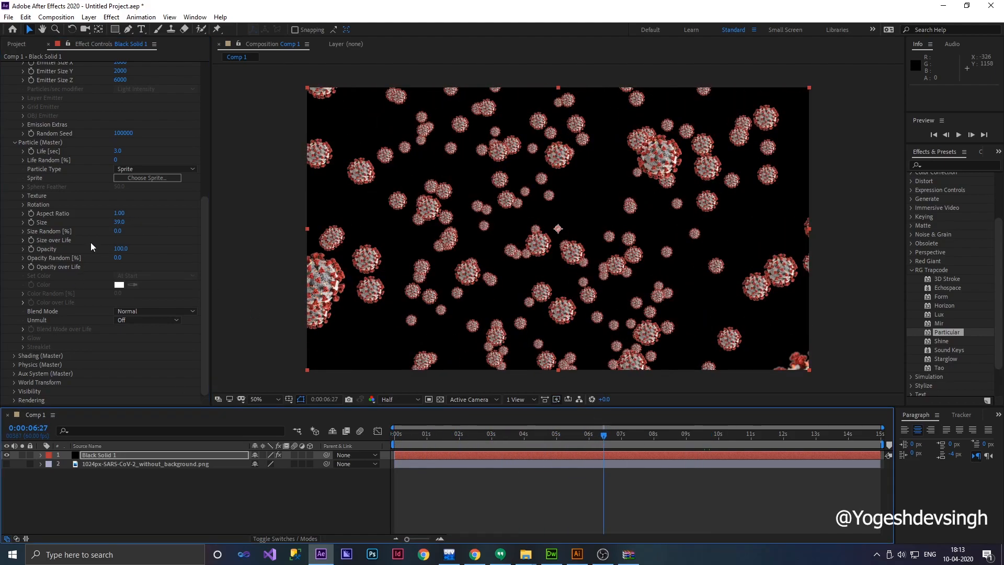
left_click(205, 244)
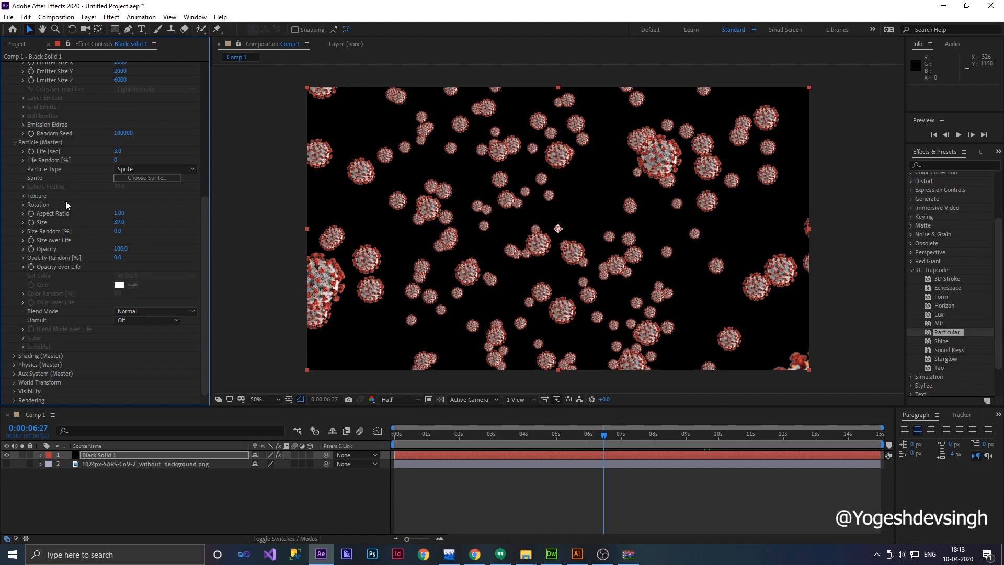
left_click(116, 160)
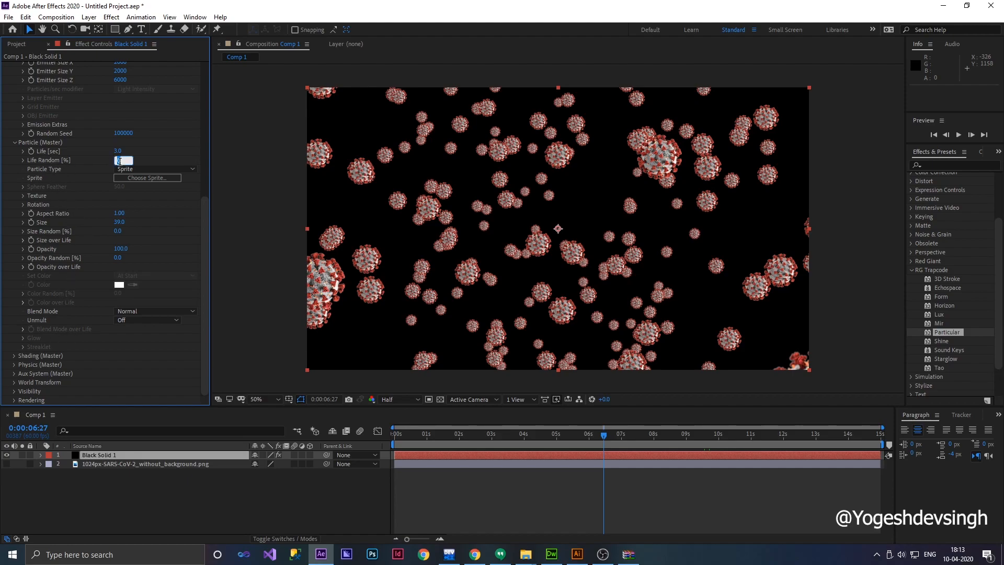
left_click(118, 151)
type("10")
key("Return")
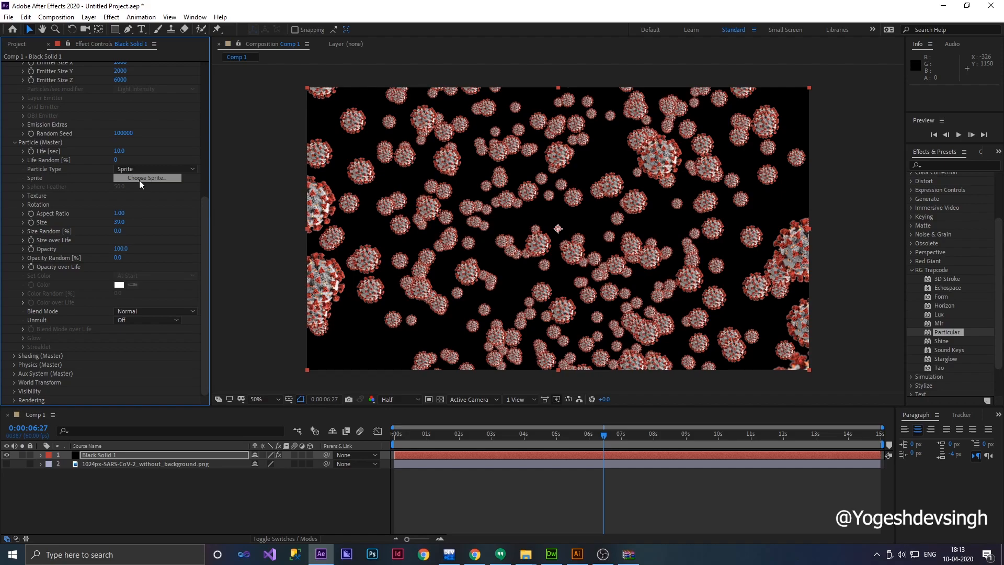
Set the particle Size to 46 and Size Random to 57%
left_click_drag(124, 222, 129, 224)
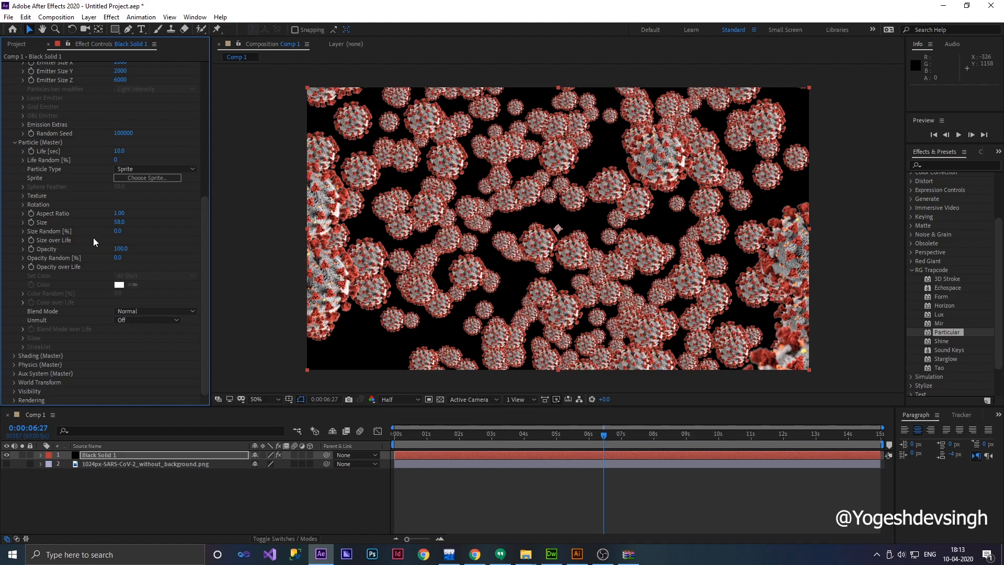
left_click_drag(117, 231, 144, 231)
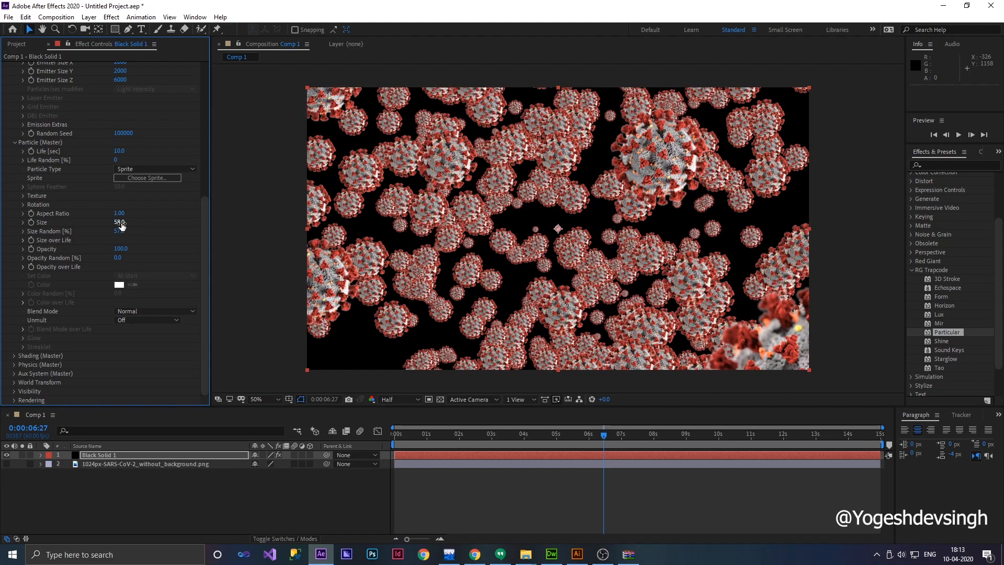
left_click_drag(121, 223, 115, 223)
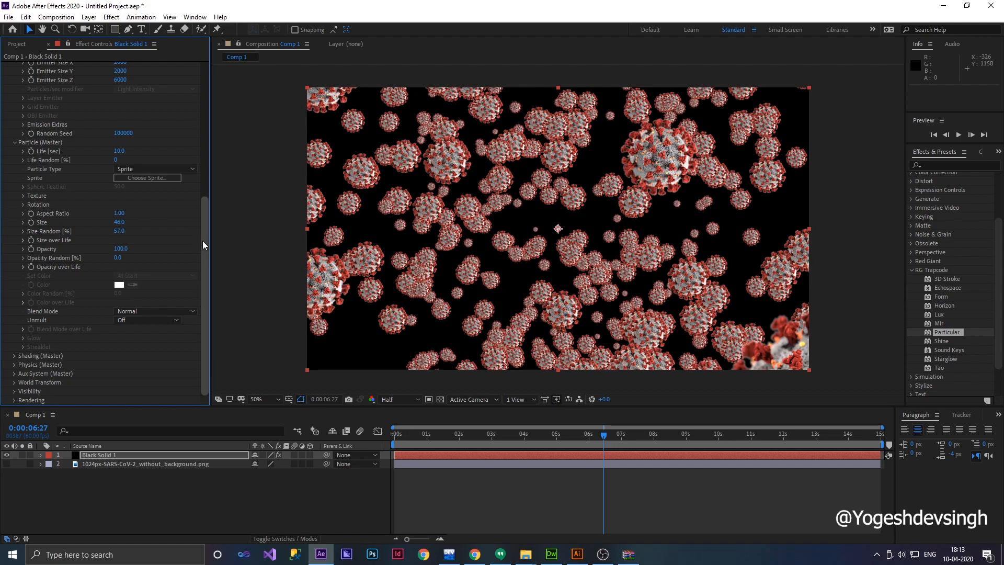
Reduce the emitter's Particles/sec to 30
scroll(204, 240, "up", 1)
left_click_drag(202, 236, 211, 128)
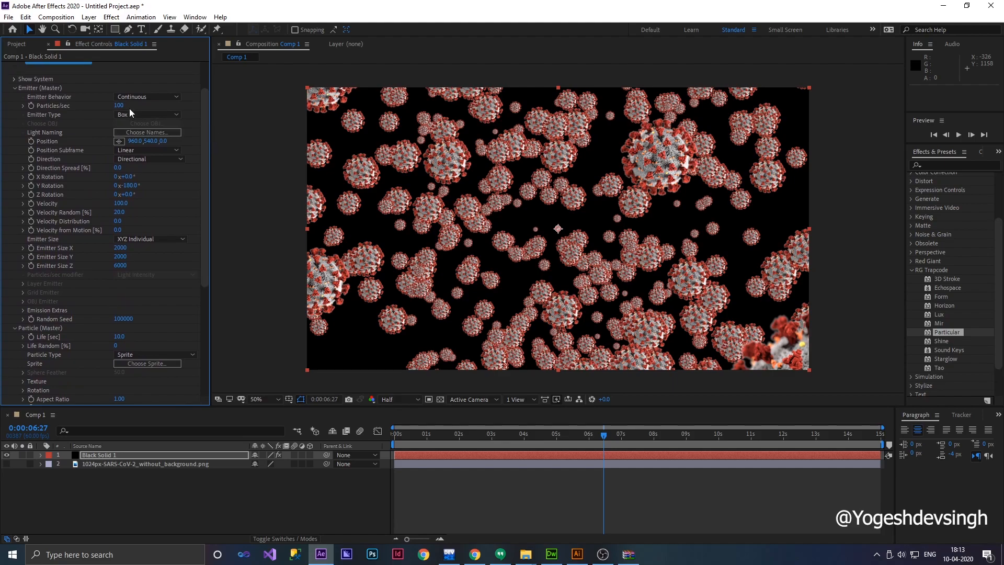
left_click_drag(121, 108, 109, 105)
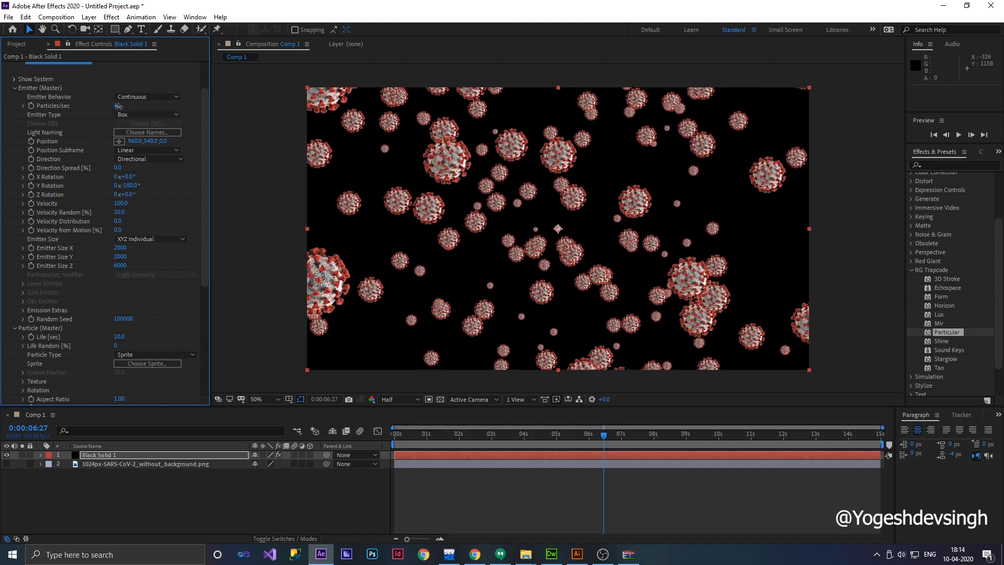
left_click_drag(117, 106, 123, 106)
left_click(123, 106)
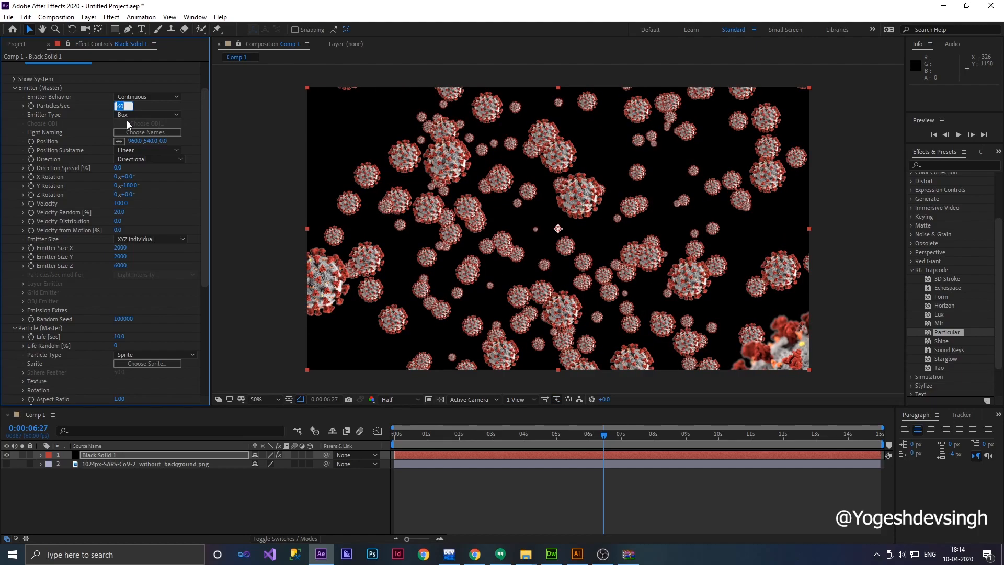
type("30")
key("Return")
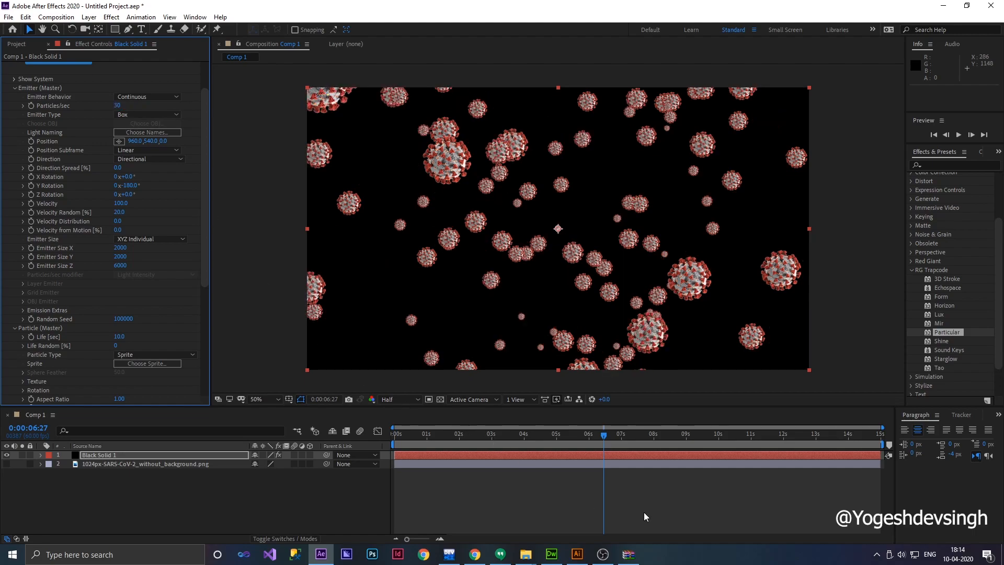
Set the particles' Opacity Random to 49%, checking the result at 0:00:10:01 and 0:00:09:11
left_click_drag(605, 438, 719, 432)
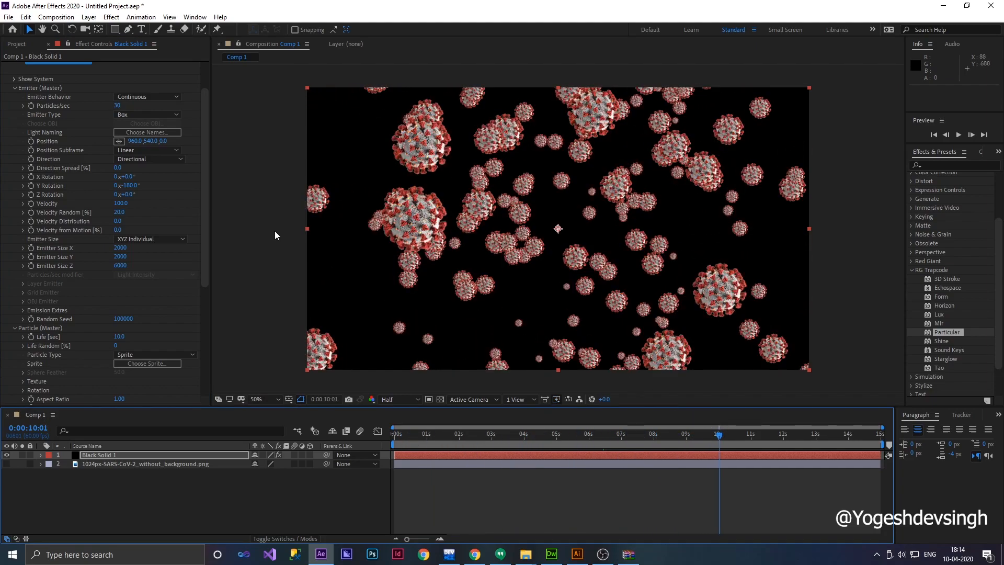
left_click_drag(206, 180, 205, 293)
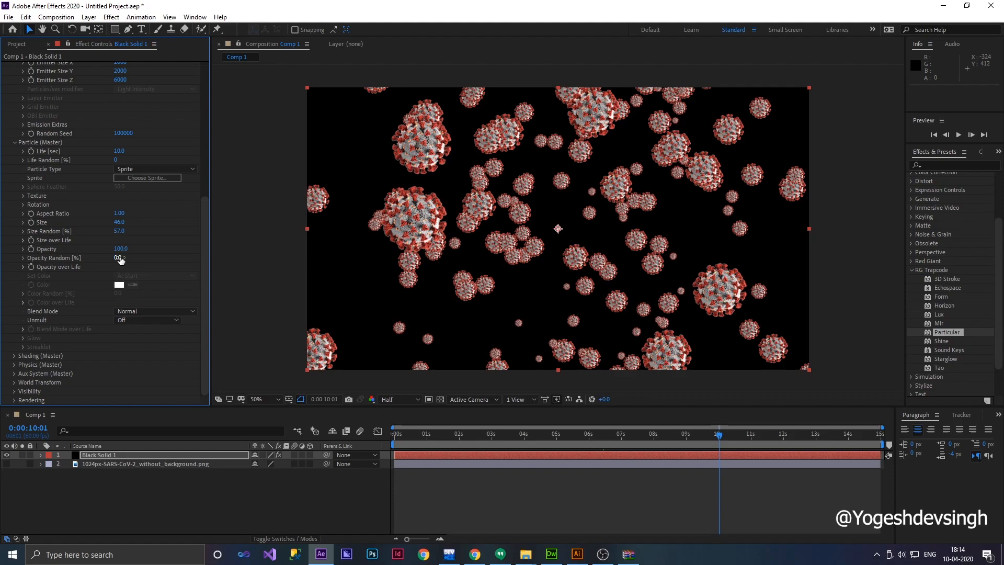
left_click_drag(119, 257, 563, 303)
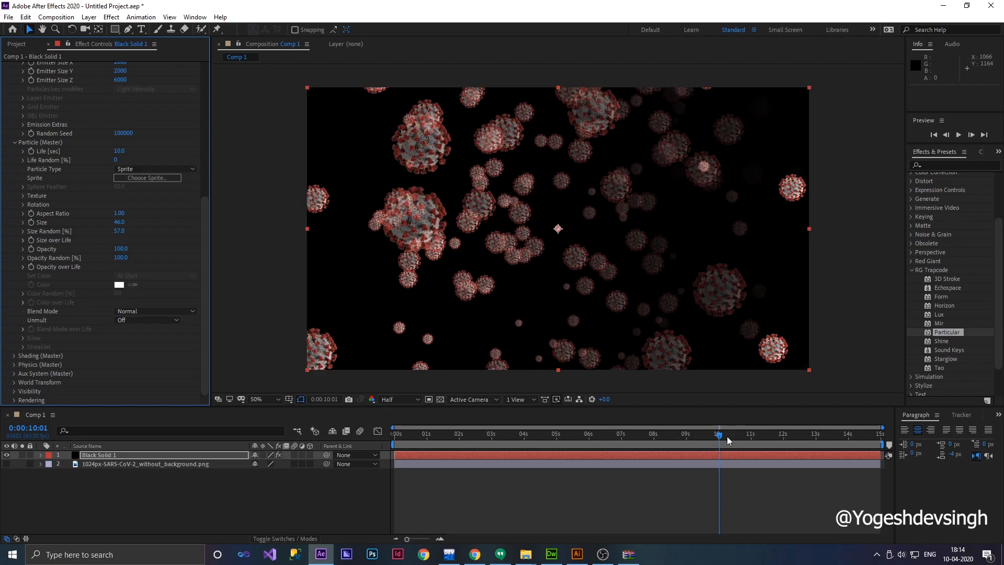
left_click_drag(126, 261, 92, 260)
left_click_drag(723, 436, 688, 417)
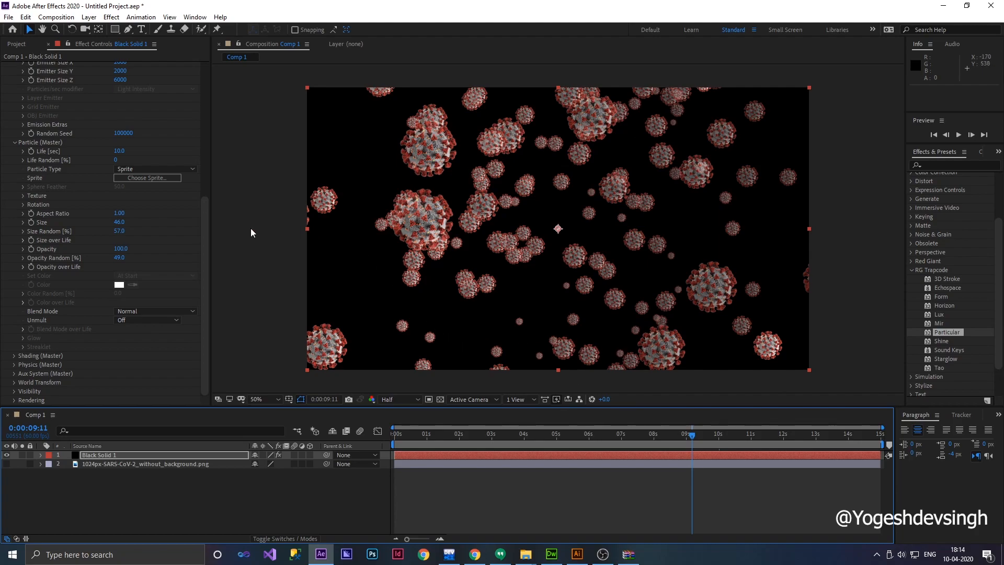
Enlarge the emitter to Emitter Size X 4450, Y 3926 and Z 10000
left_click_drag(205, 287, 209, 244)
left_click_drag(126, 151, 614, 168)
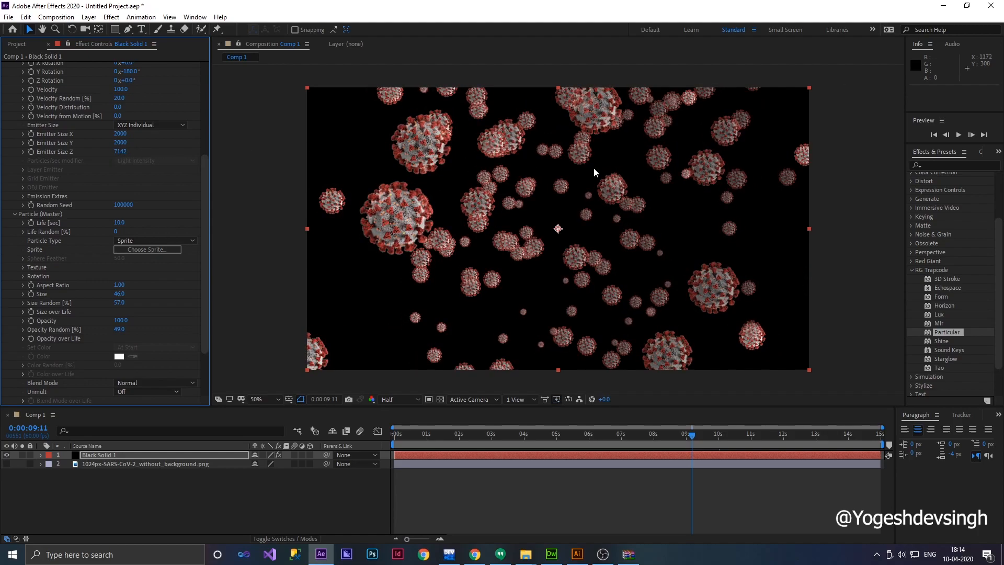
left_click_drag(120, 145, 211, 129)
left_click_drag(120, 136, 161, 150)
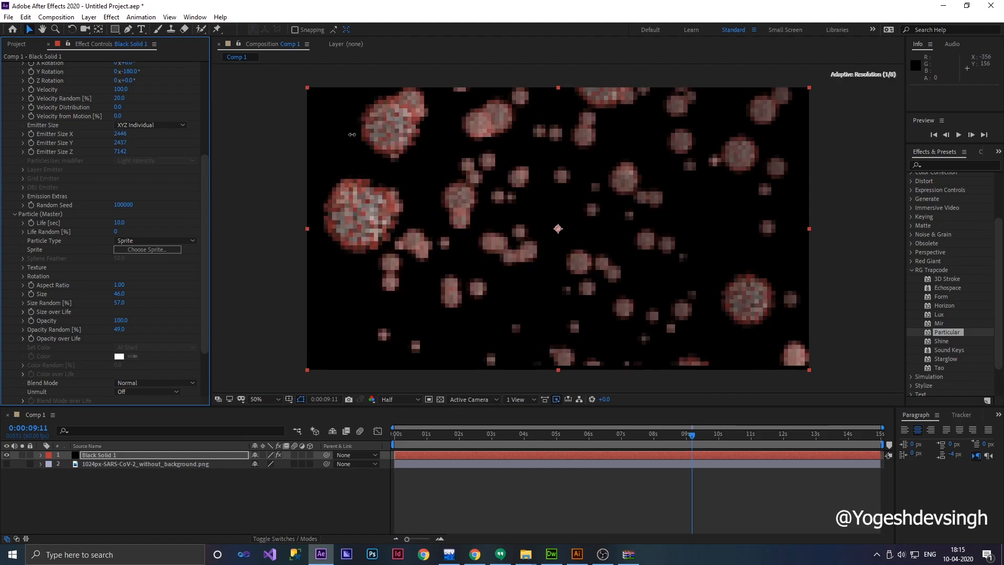
left_click(131, 151)
type("10000")
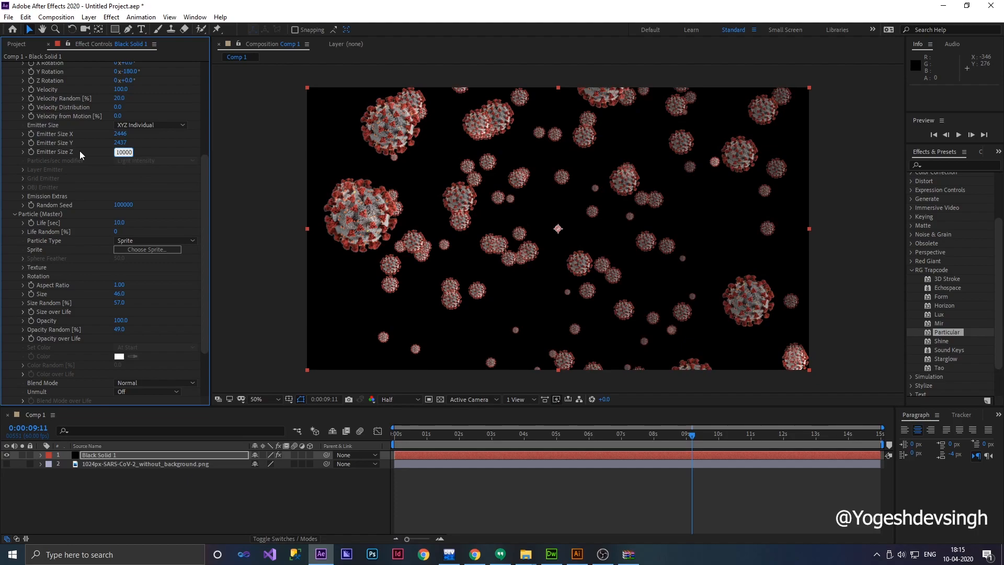
key("Return")
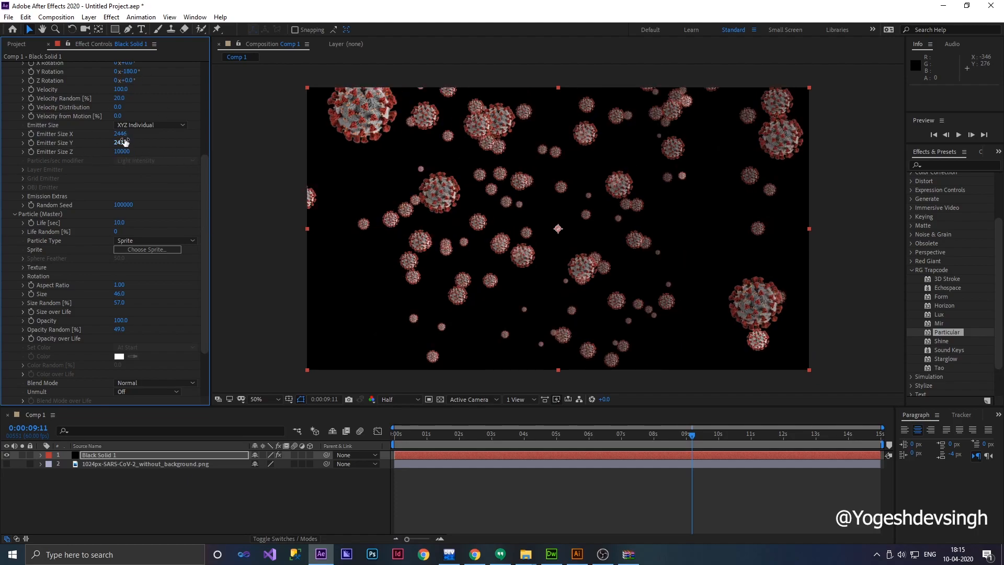
left_click_drag(159, 133, 204, 134)
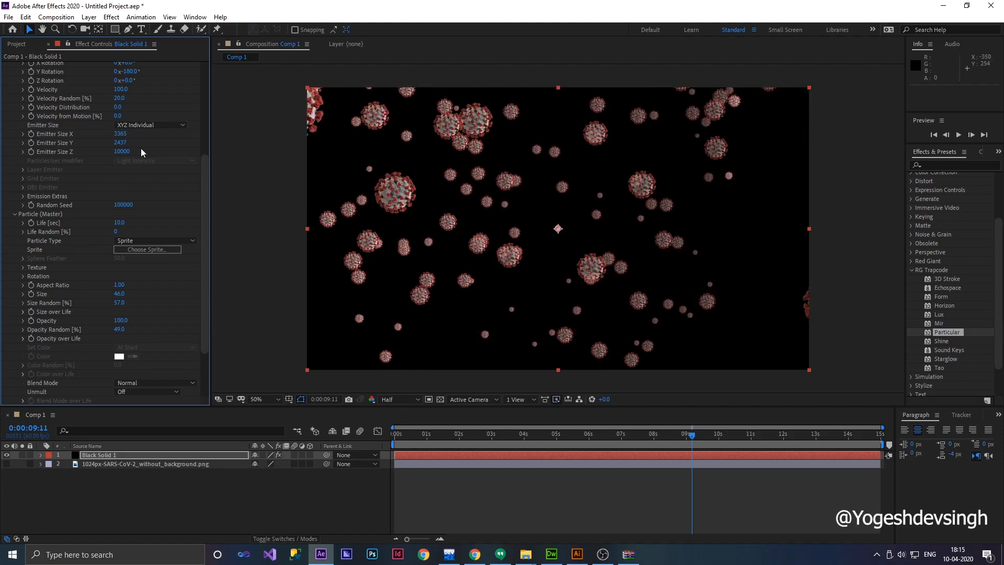
left_click_drag(120, 141, 411, 144)
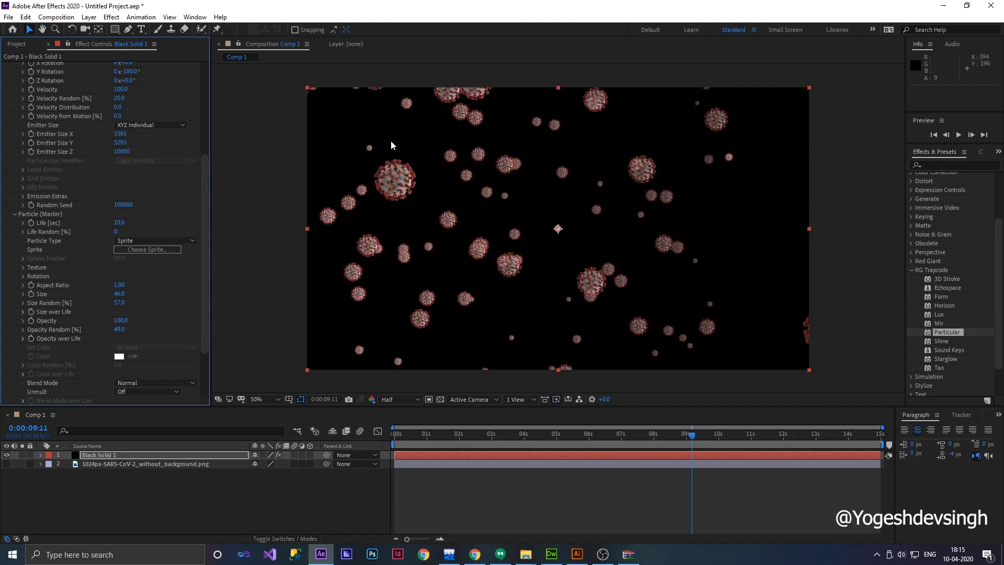
left_click_drag(222, 138, 272, 139)
left_click_drag(120, 142, 209, 142)
Set the emitter's Particles/sec to 50
left_click_drag(202, 203, 209, 118)
left_click_drag(124, 136, 124, 143)
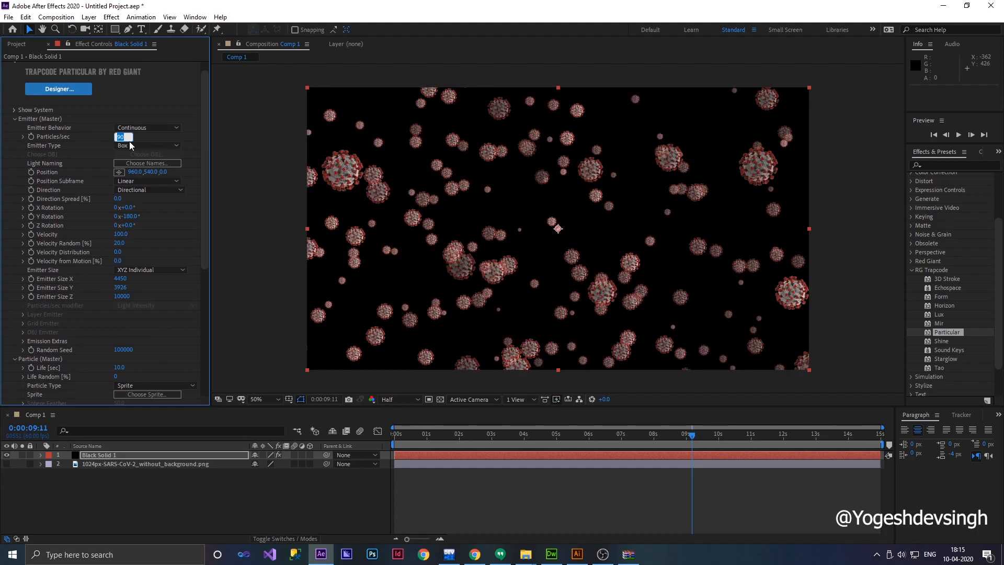
key("Return")
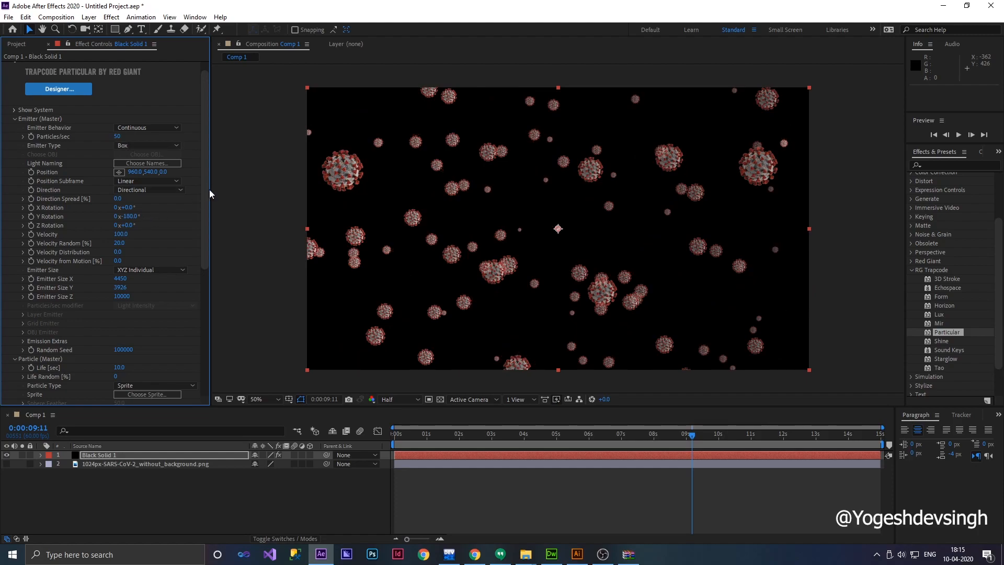
Increase the particle Size to 89 and play a preview of the animation from 0:00:04:20
left_click_drag(205, 191, 212, 296)
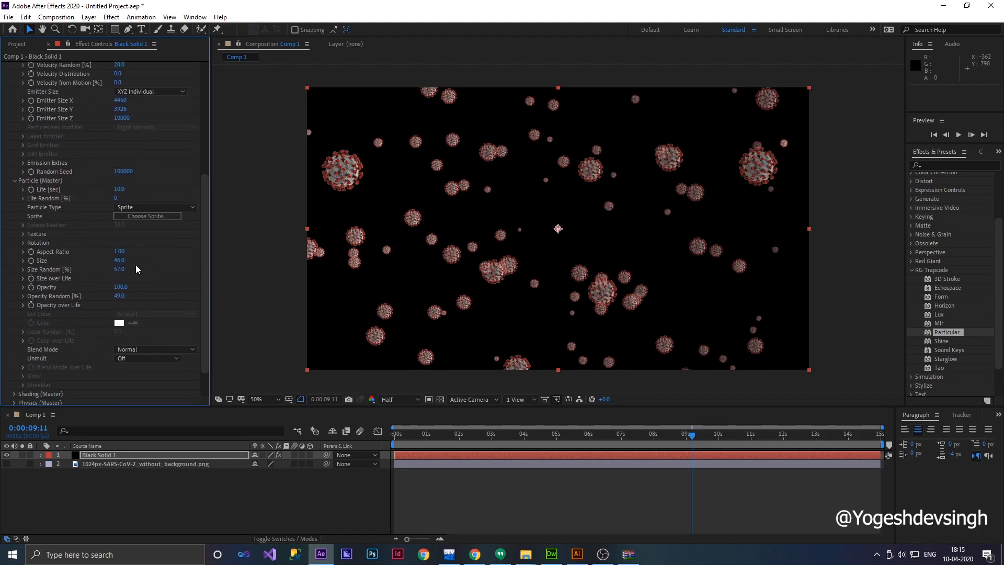
left_click_drag(120, 260, 140, 258)
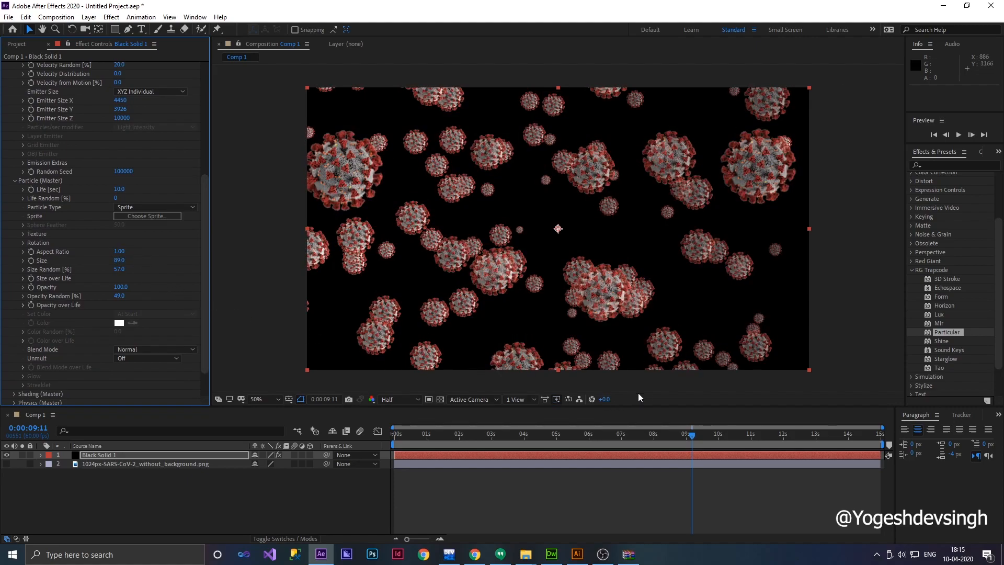
left_click_drag(680, 424, 534, 430)
key("space")
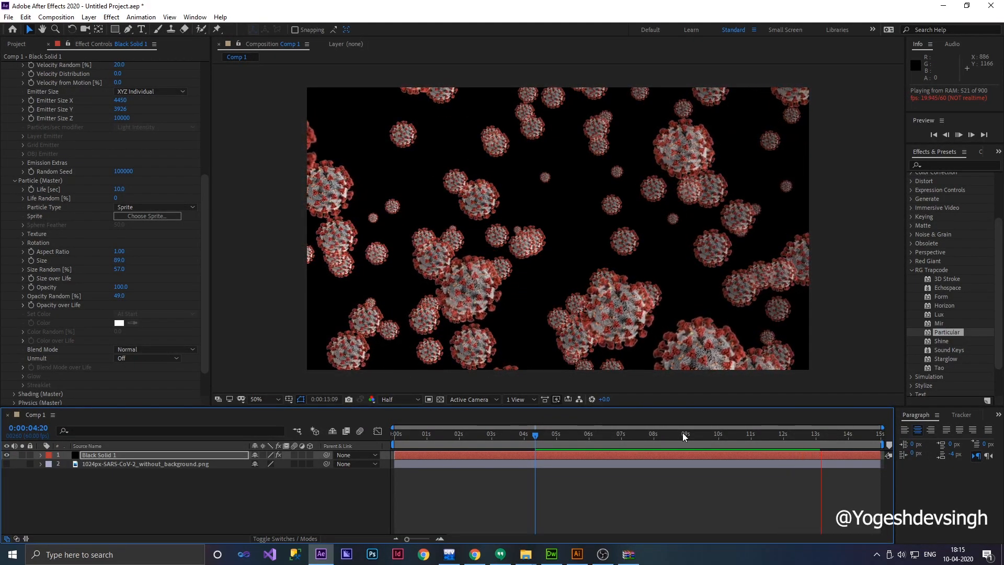
Set the emitter's Velocity Distribution to 0.4 and Velocity from Motion to 2%
left_click_drag(204, 203, 198, 153)
left_click_drag(117, 160, 145, 158)
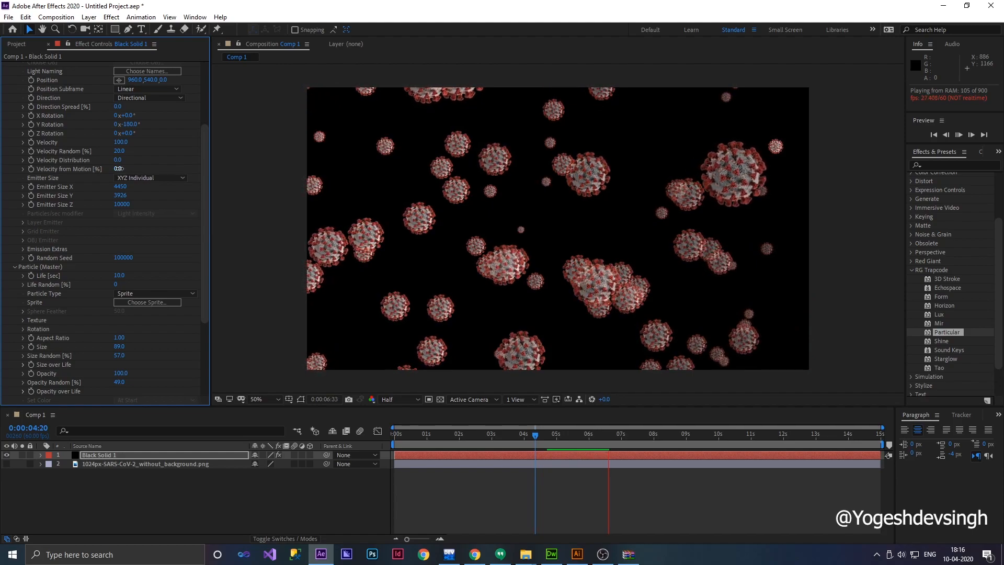
left_click_drag(123, 169, 132, 168)
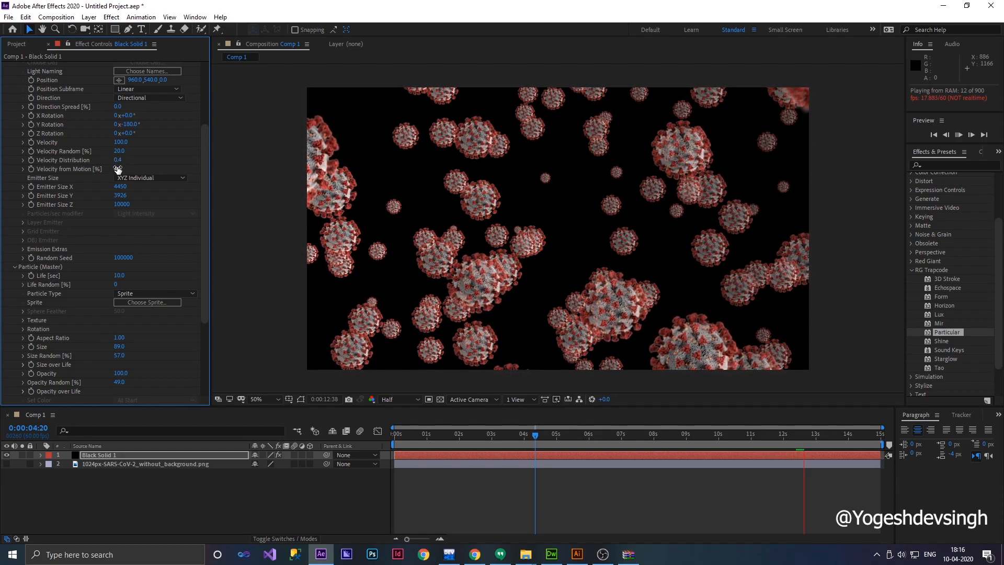
left_click_drag(119, 169, 115, 170)
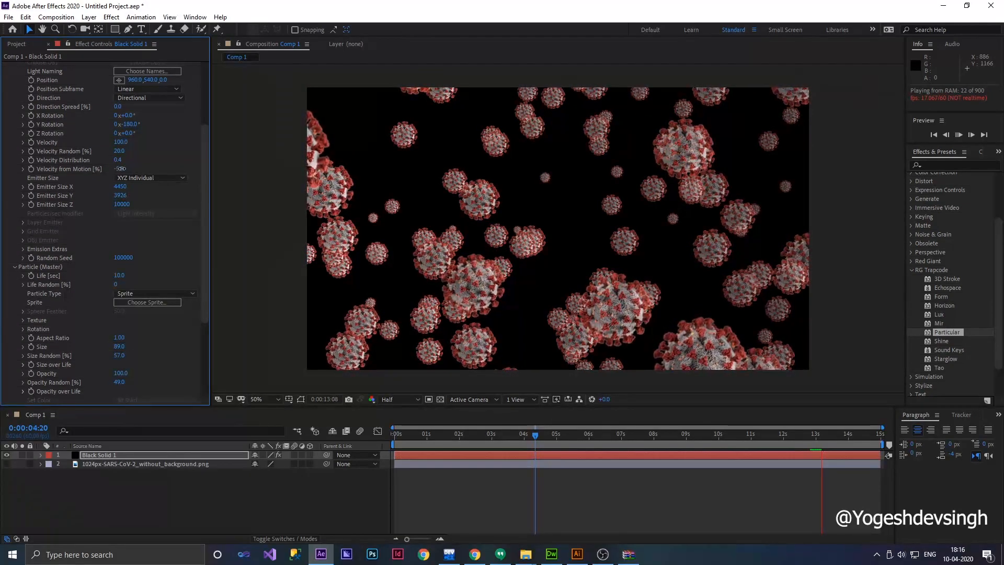
left_click(124, 169)
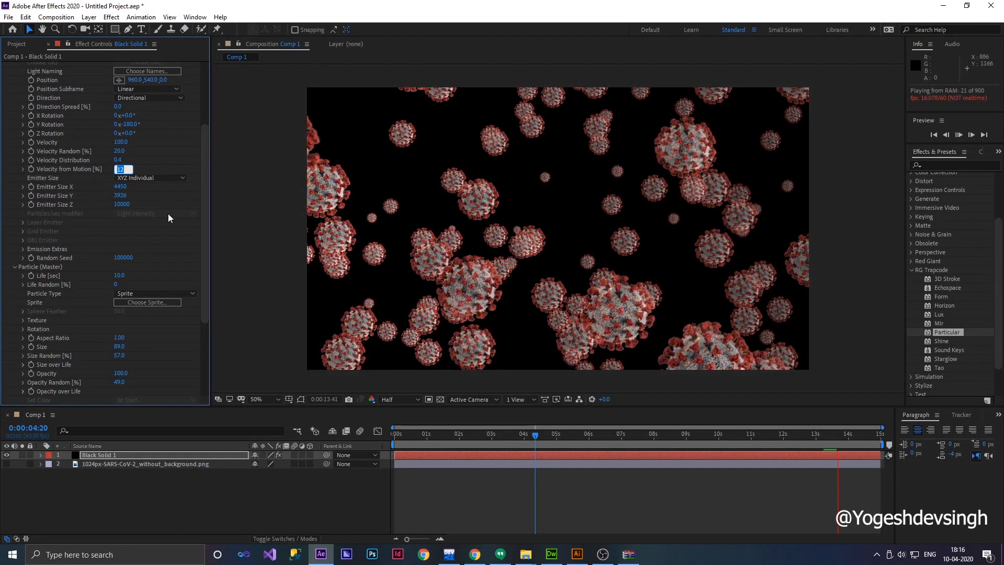
type("2")
key("Return")
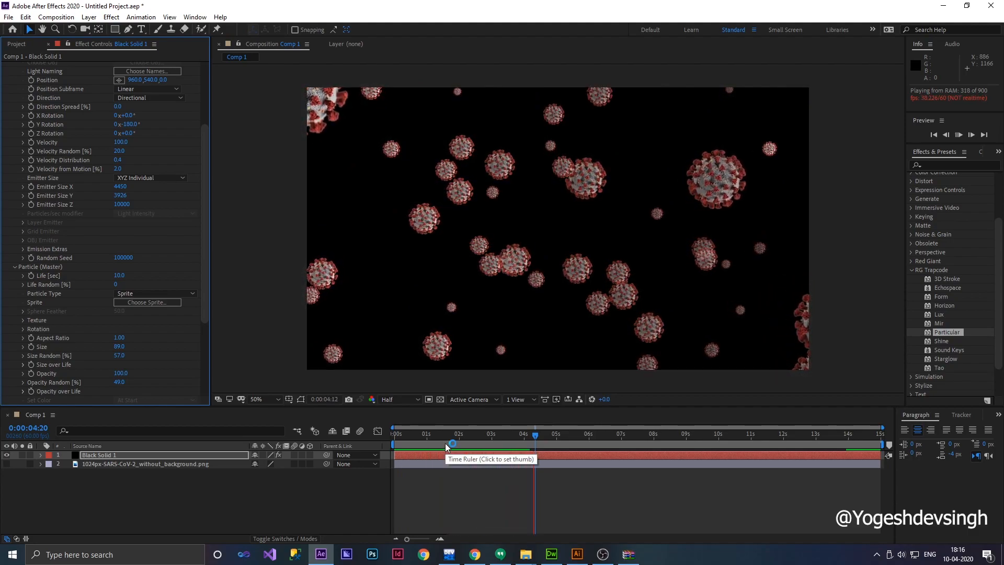
Create a new black 1920 x 1080 px solid and place it beneath all the other layers
left_click_drag(203, 278, 200, 362)
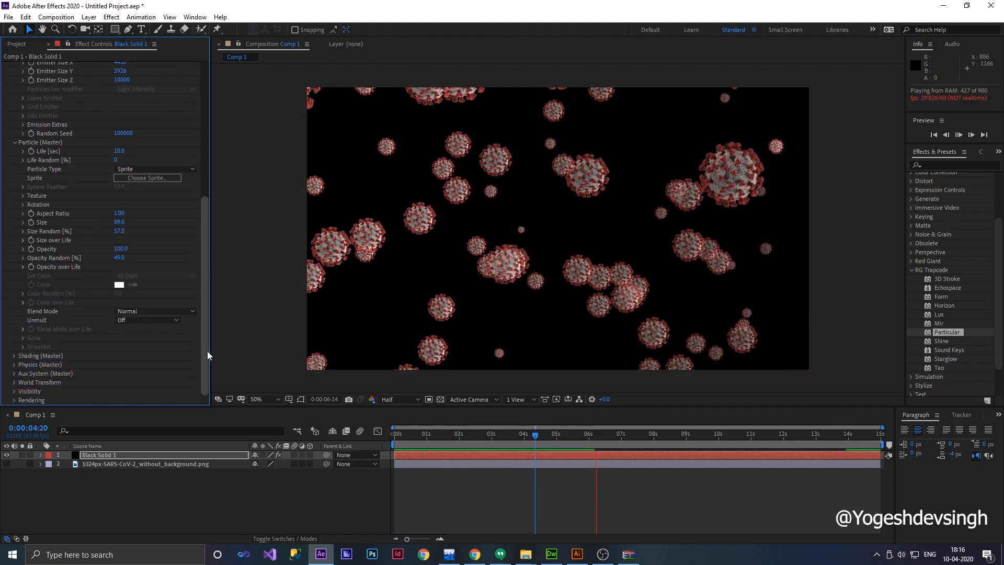
scroll(210, 314, "up", 5)
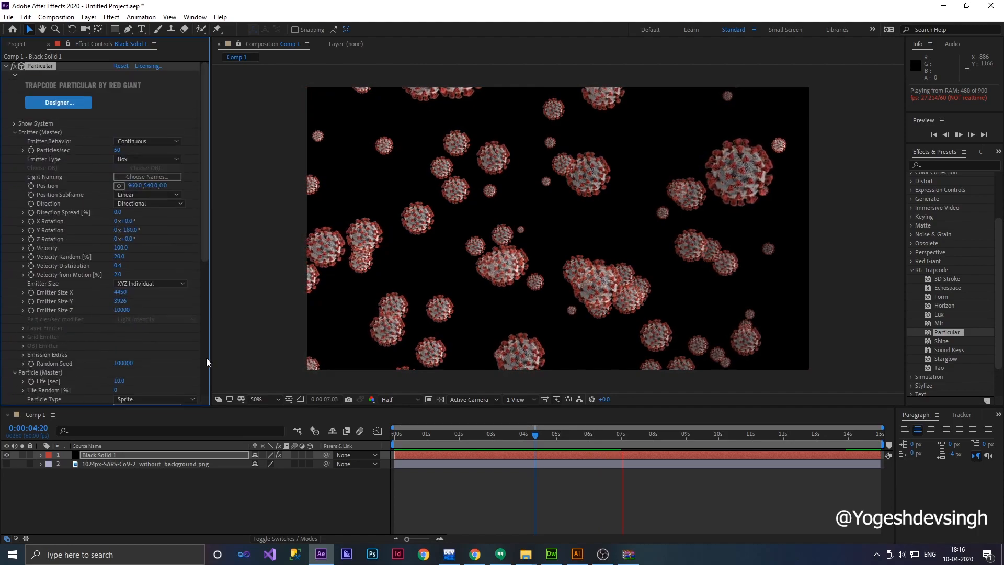
right_click(186, 488)
mouse_move(234, 375)
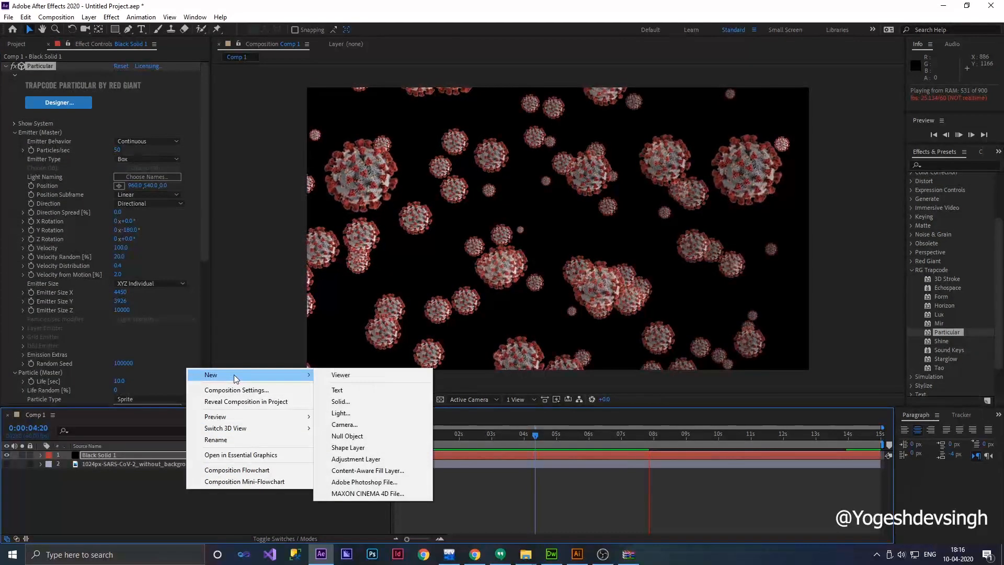
left_click(347, 401)
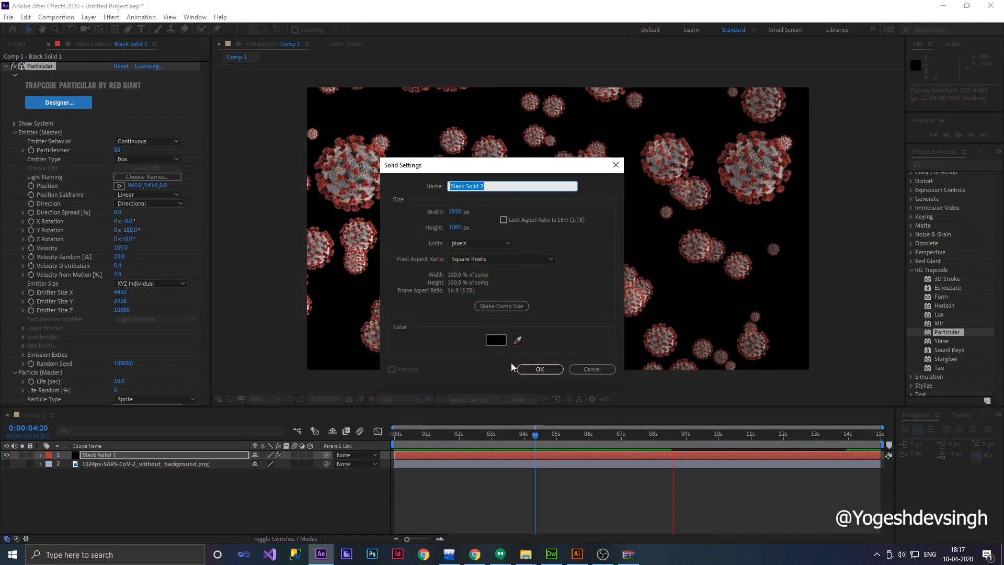
left_click(501, 341)
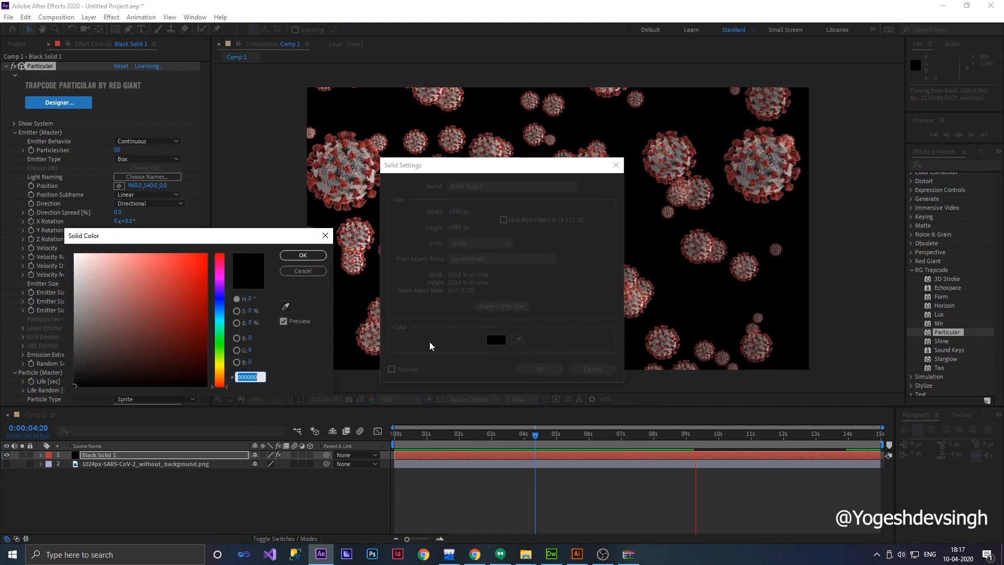
left_click(306, 254)
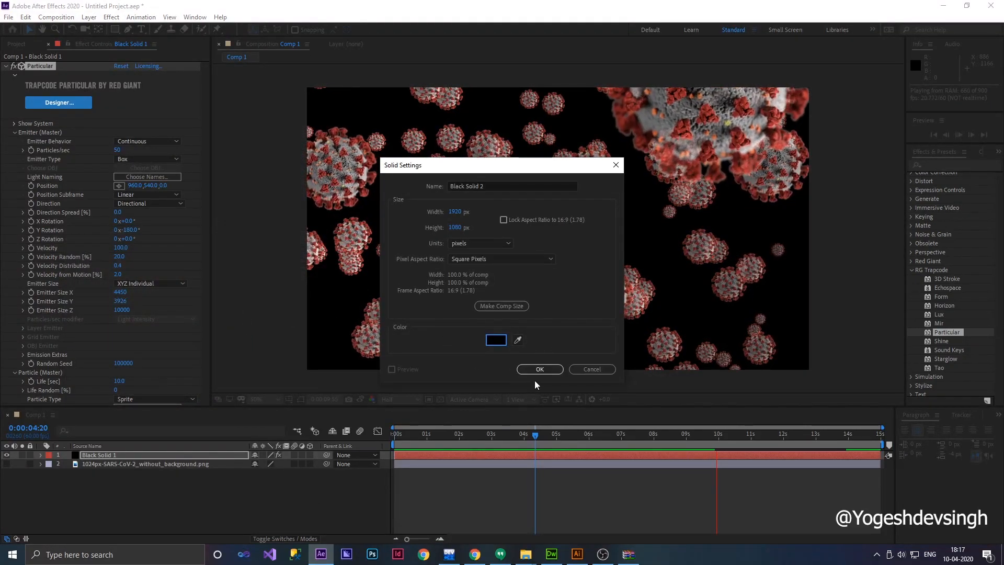
left_click(538, 369)
left_click_drag(156, 458, 156, 478)
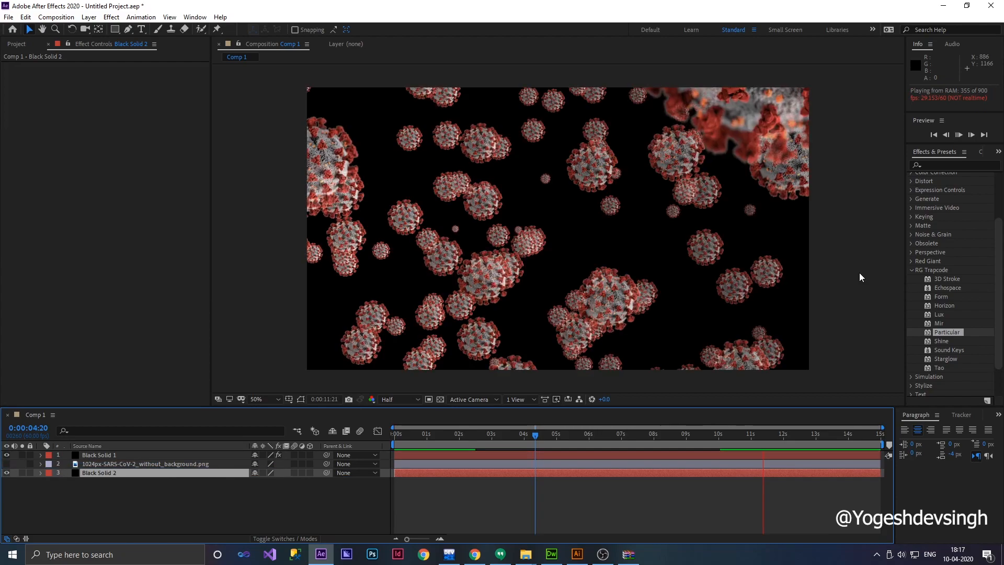
Search the effects for noise and apply Fractal Noise to the bottom black solid layer
left_click(956, 164)
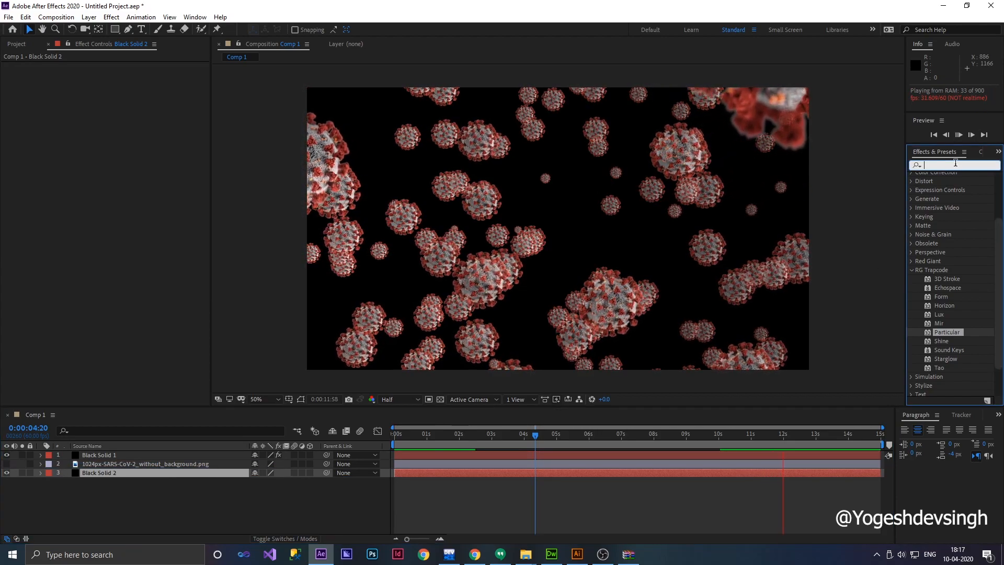
type("nos")
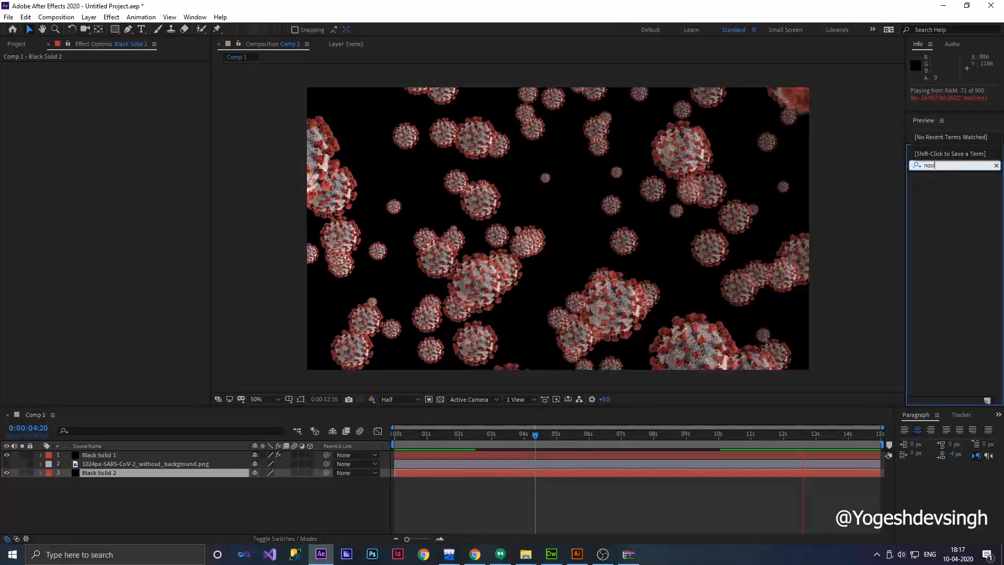
key("BackSpace")
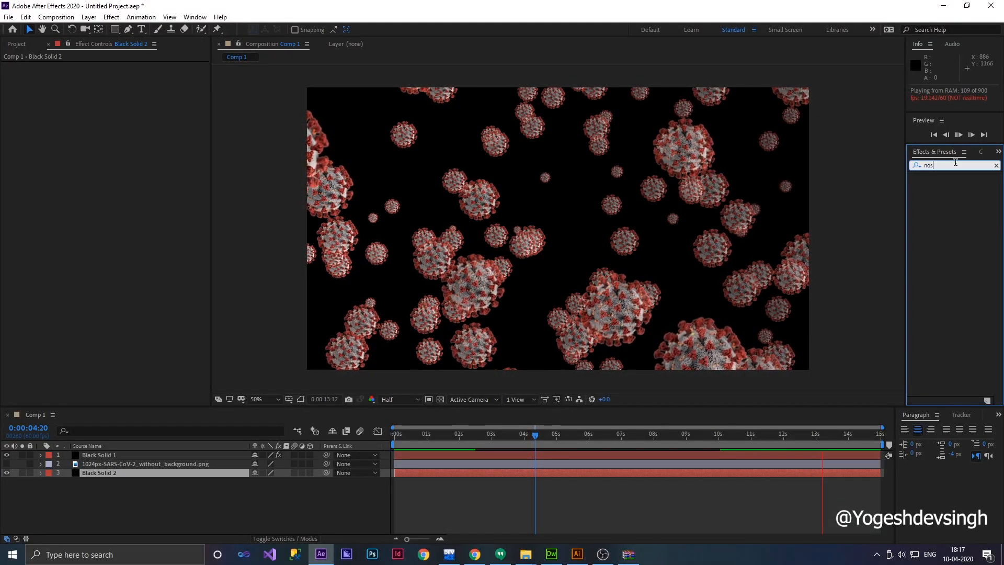
type("is")
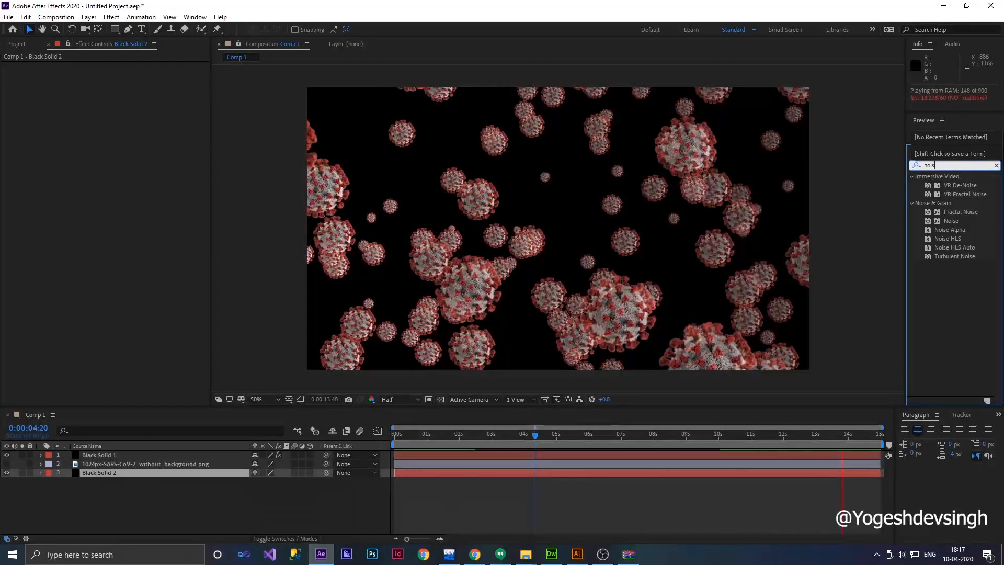
type("e")
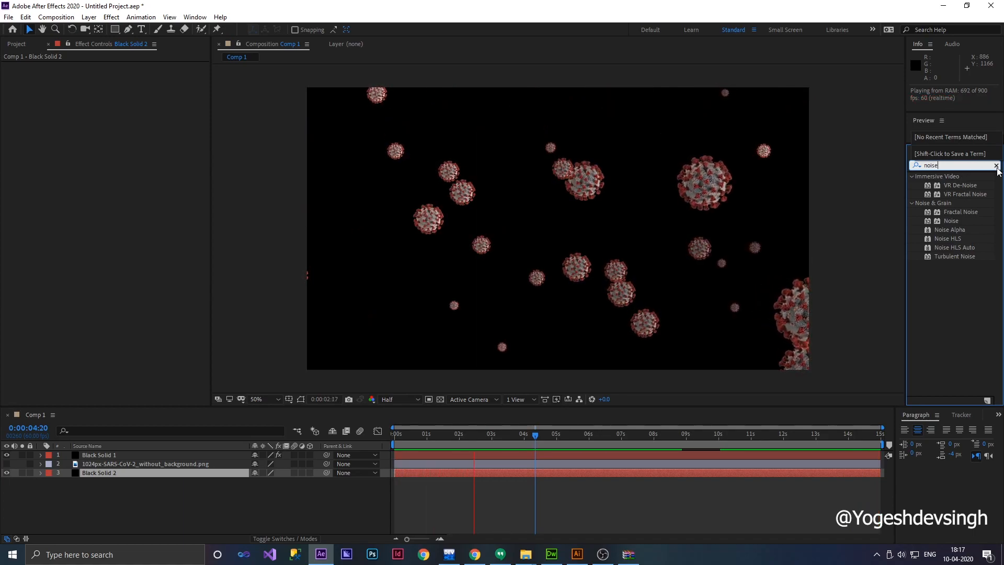
left_click(996, 167)
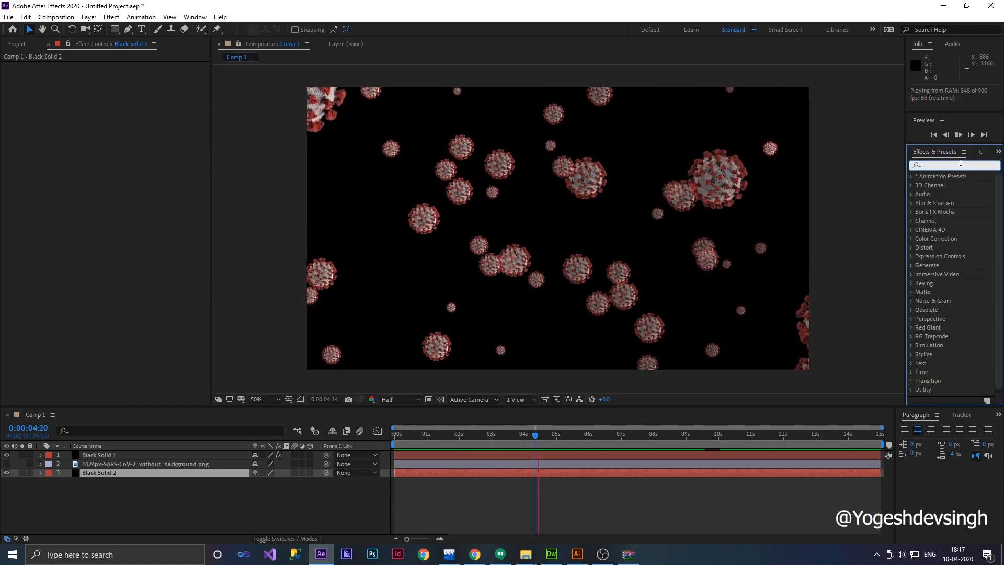
type("no")
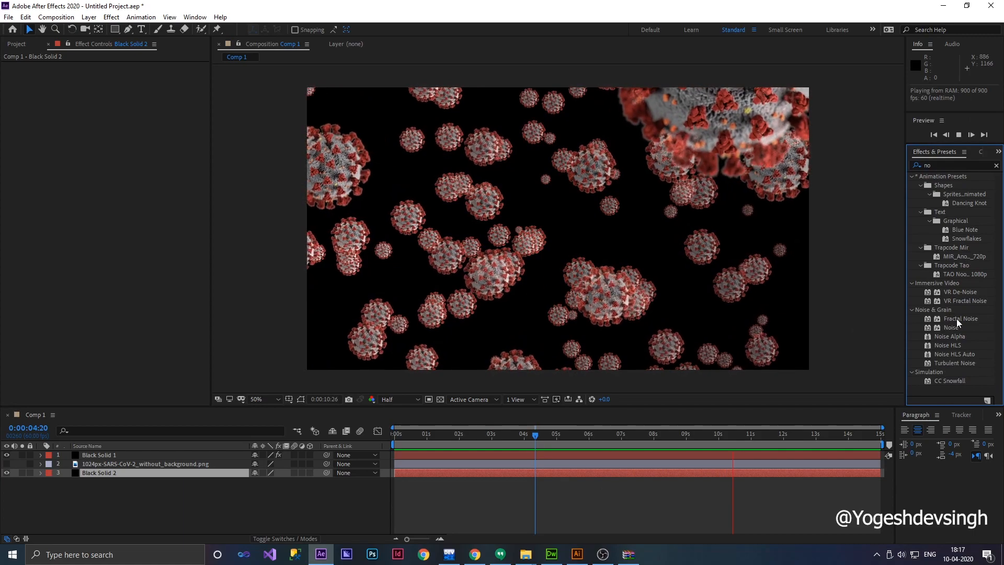
left_click_drag(961, 320, 115, 476)
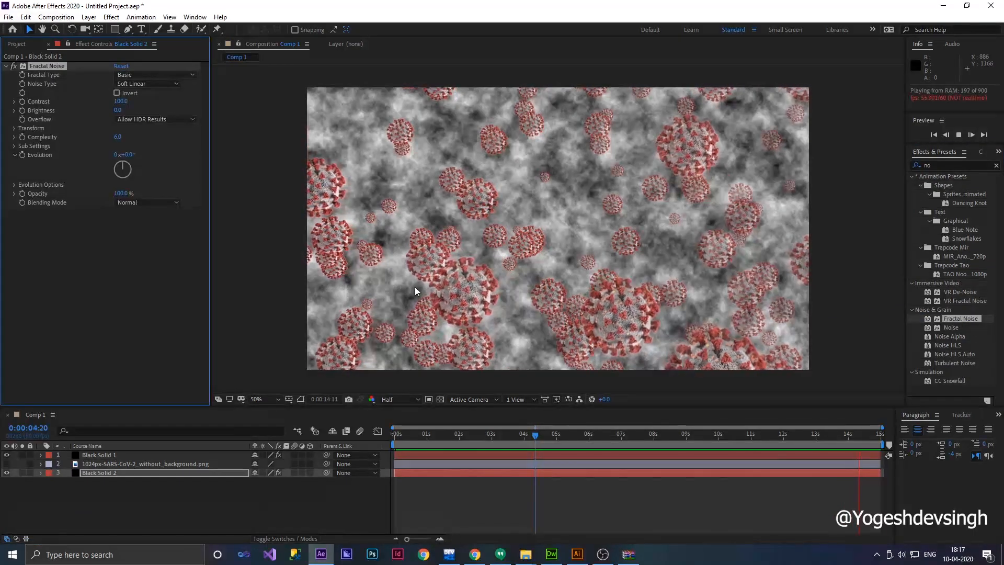
Stop the preview and set the Fractal Noise Transform Scale to 600 on the bottom black solid
key("space")
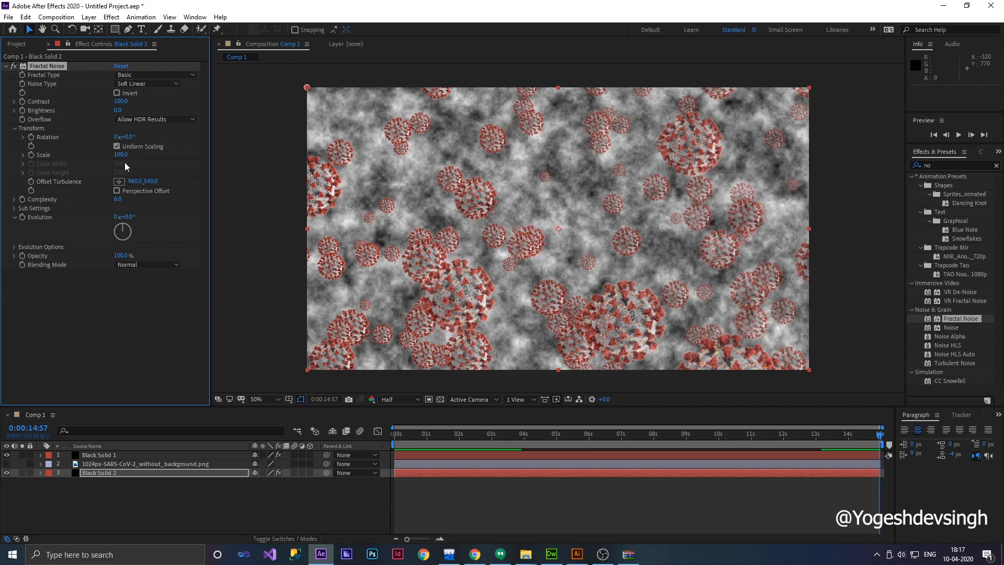
left_click_drag(120, 156, 709, 159)
left_click_drag(199, 169, 216, 169)
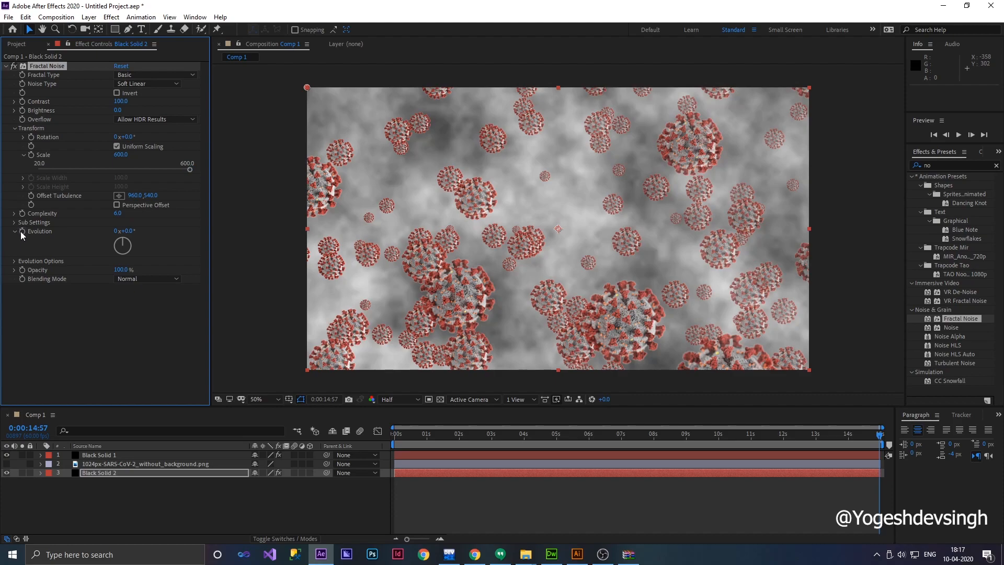
With the time at 0:00:00:00, add an expression to the Fractal Noise Evolution property of the bottom solid
left_click_drag(881, 444, 272, 444)
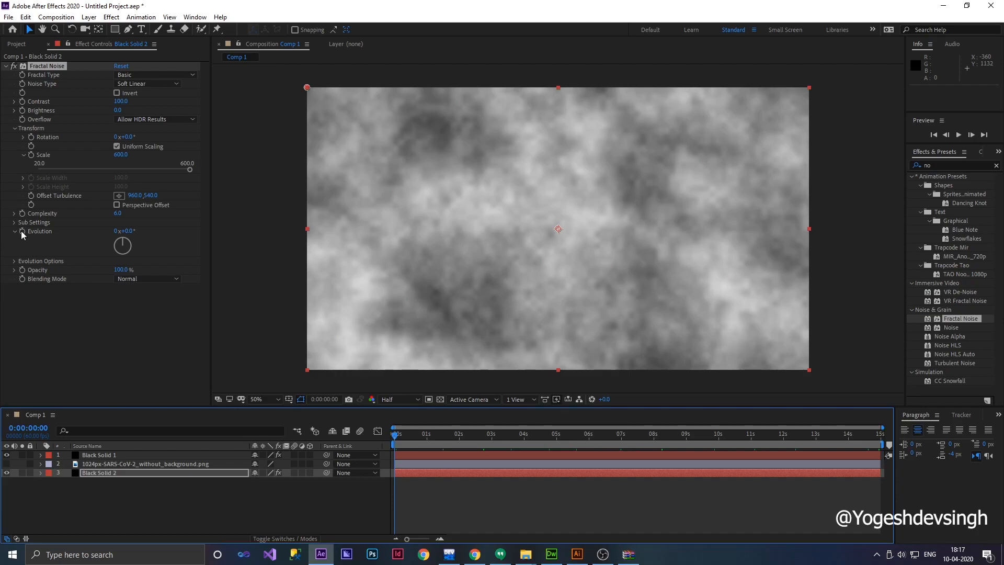
left_click(41, 473)
left_click(50, 482)
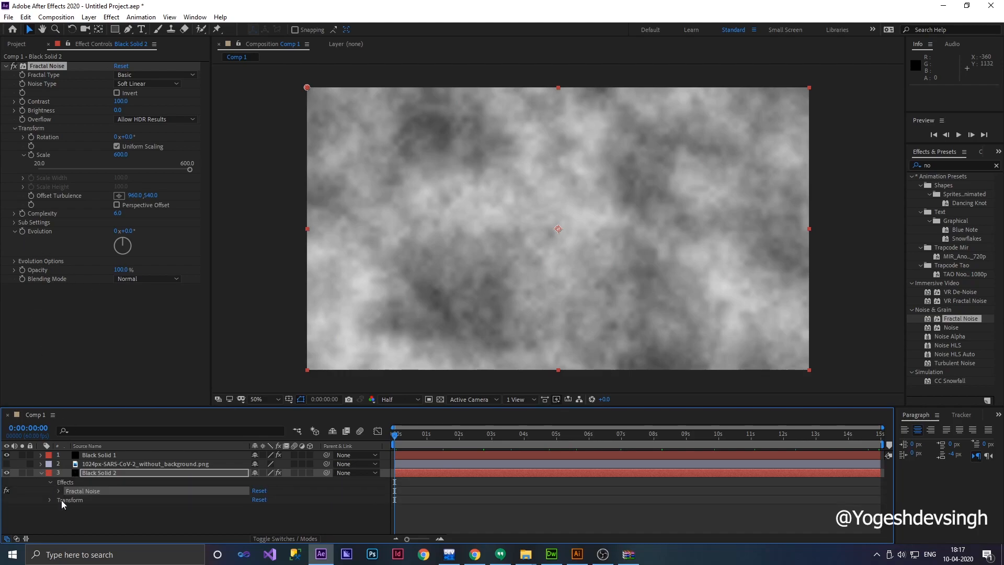
left_click(50, 500)
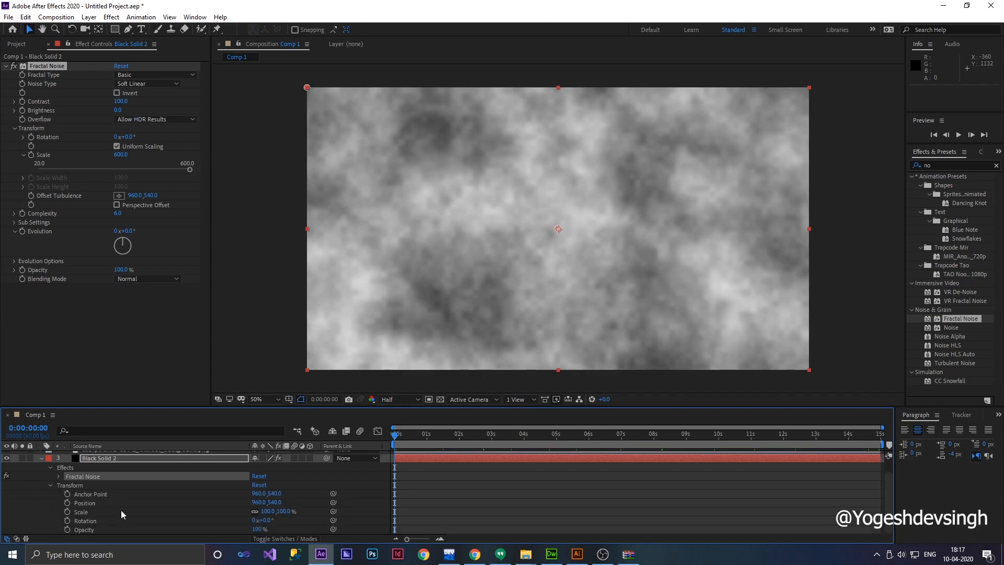
left_click(59, 476)
scroll(87, 508, "down", 2)
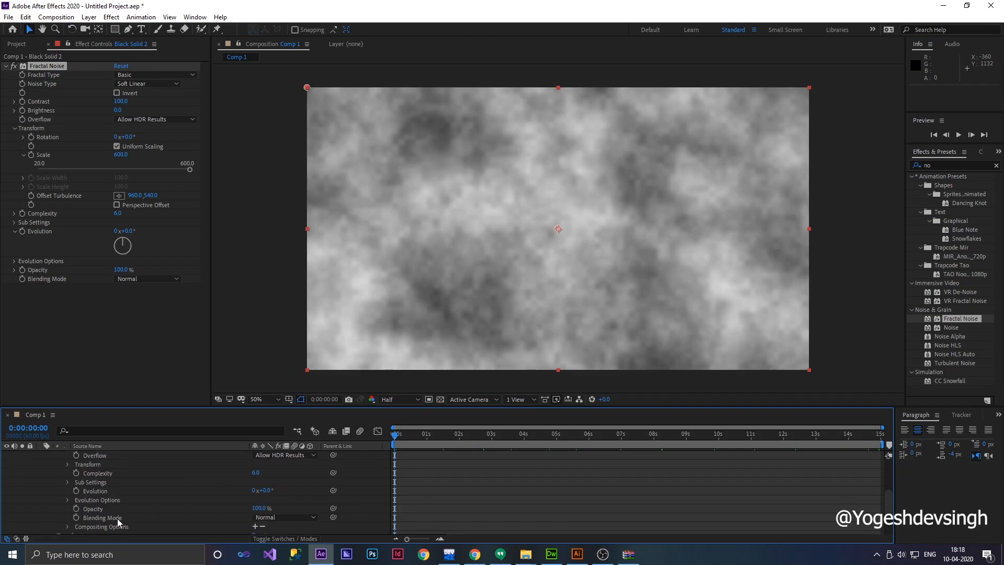
left_click(335, 490)
left_click(68, 491)
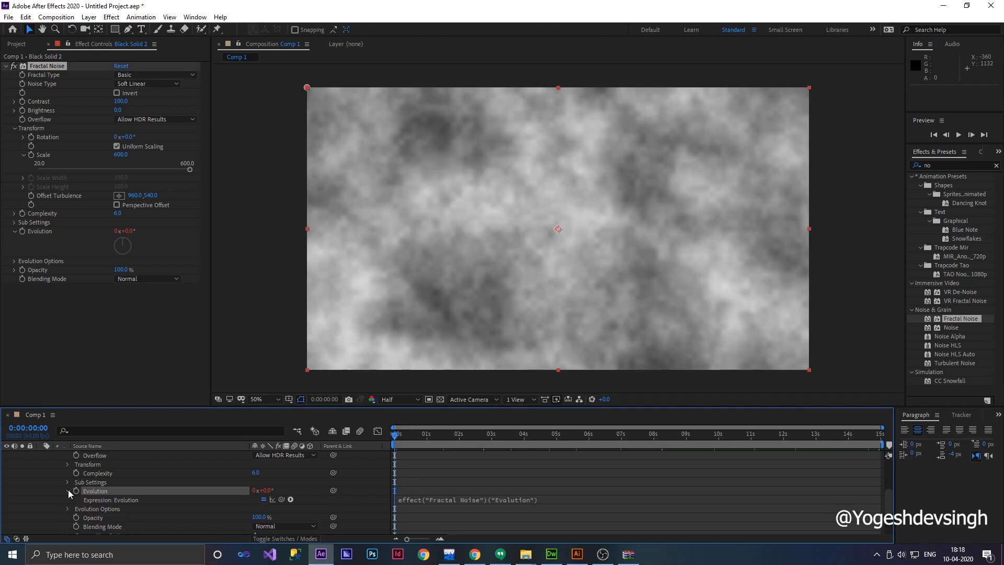
Replace the Evolution expression with time*100 and collapse the layer's properties
left_click(486, 499)
left_click_drag(561, 500, 337, 499)
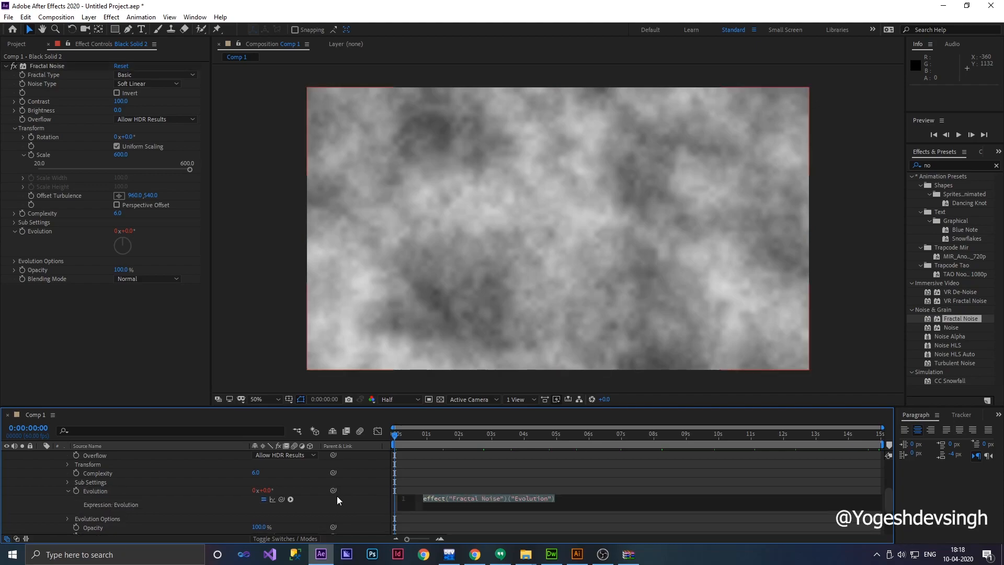
type("ti")
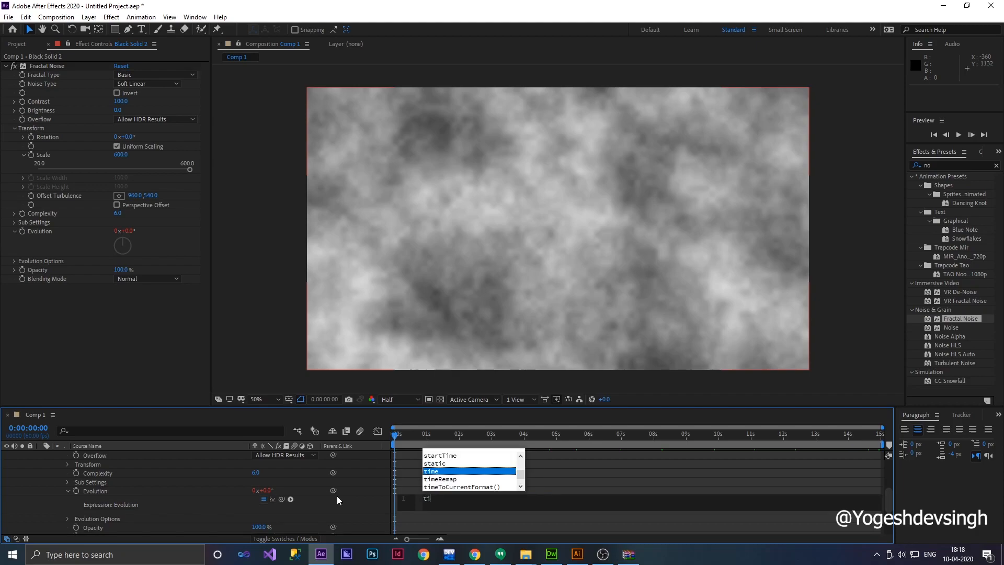
type("me*100")
key("KP_Enter")
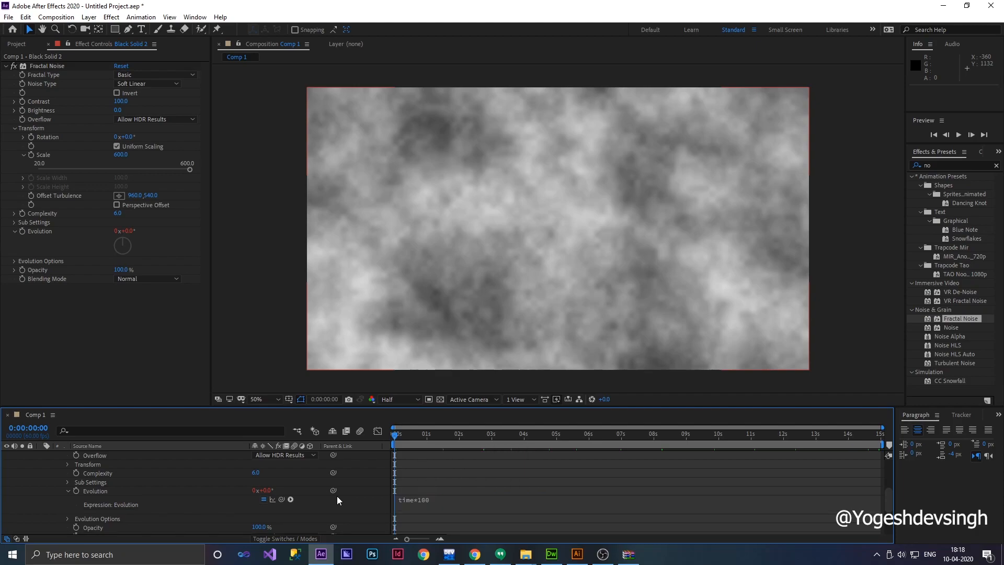
left_click_drag(393, 433, 330, 441)
scroll(70, 459, "up", 6)
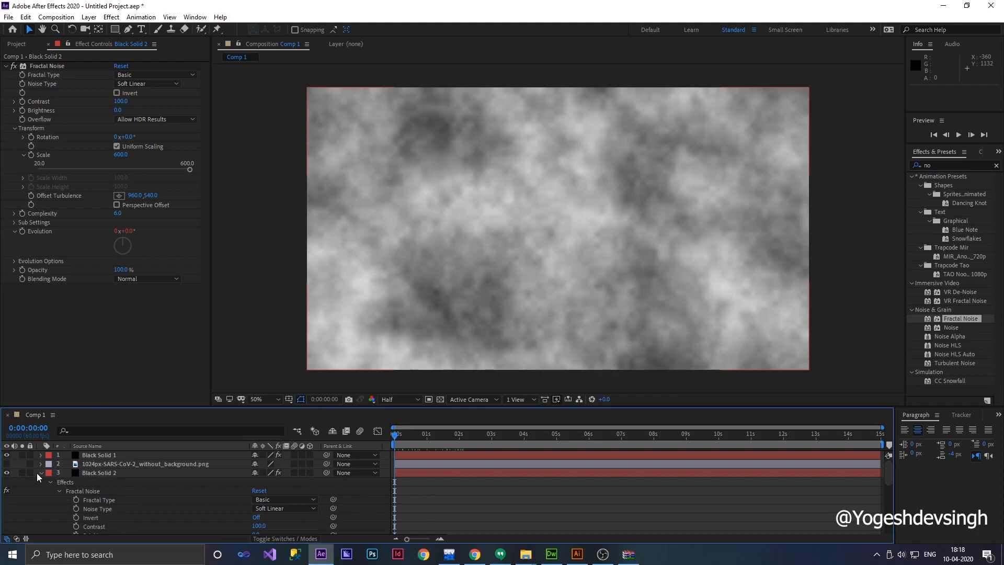
left_click(40, 473)
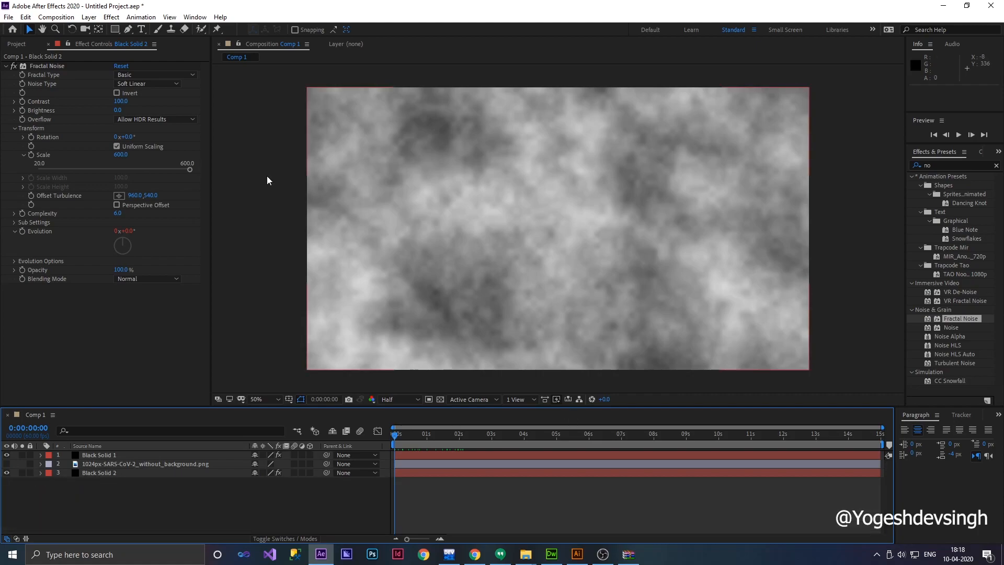
Search the effects for tri and apply Tritone to the bottom black solid layer
left_click(970, 165)
type("tri")
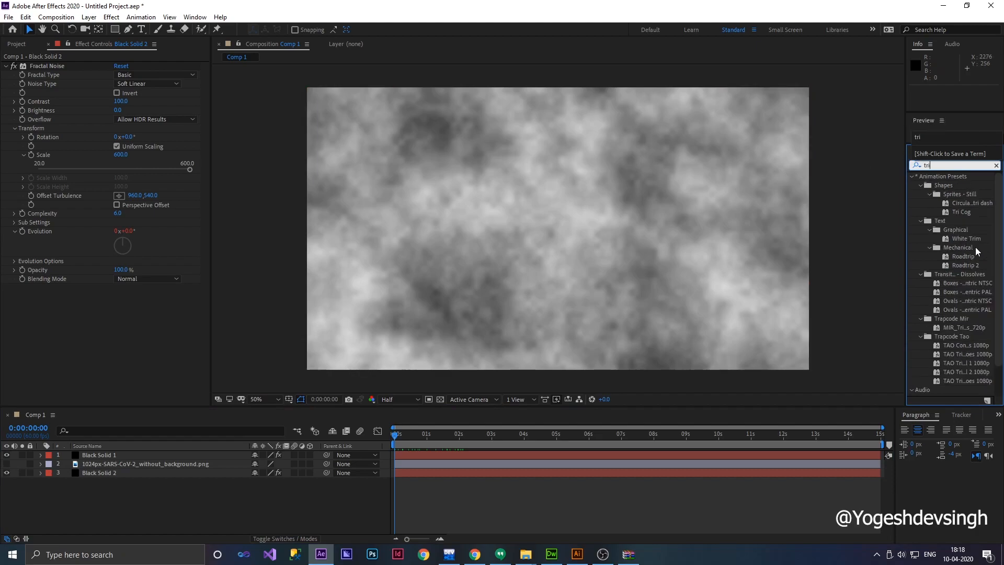
scroll(975, 251, "down", 2)
left_click_drag(964, 391, 485, 286)
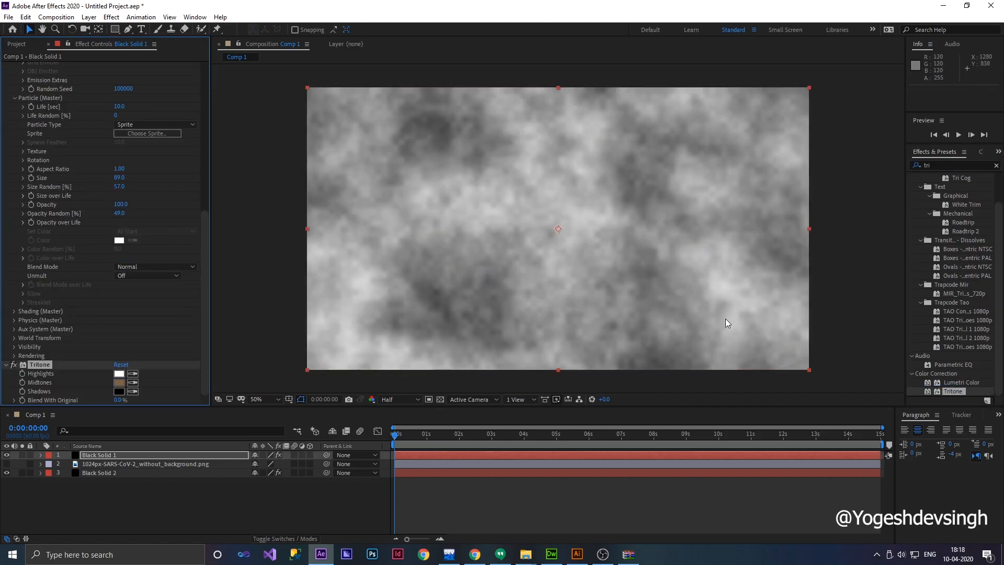
key("ctrl+z")
left_click_drag(955, 394, 96, 473)
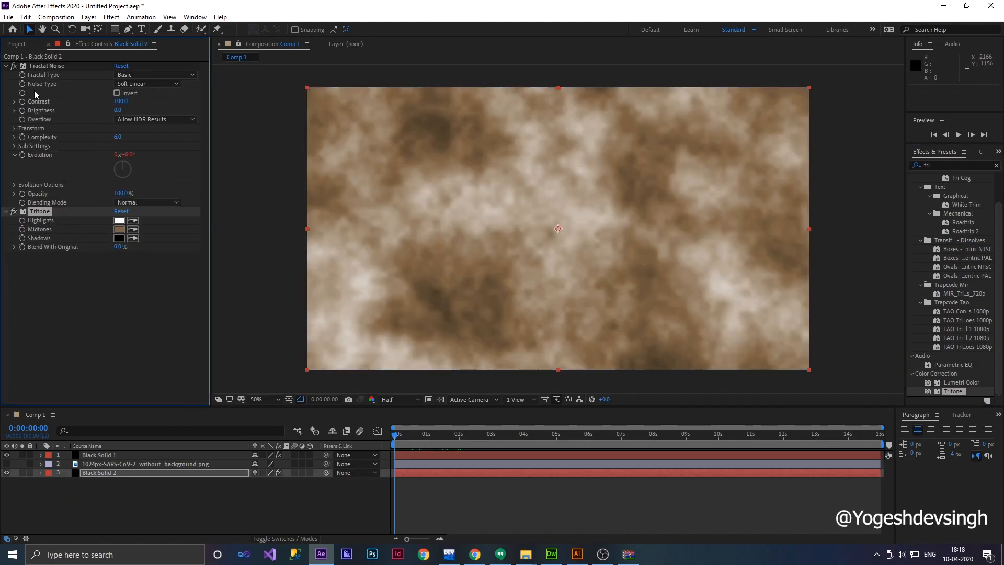
Set the Tritone Midtones to olive green 6B7126 and inspect the frame at 0:00:02:14
left_click(123, 230)
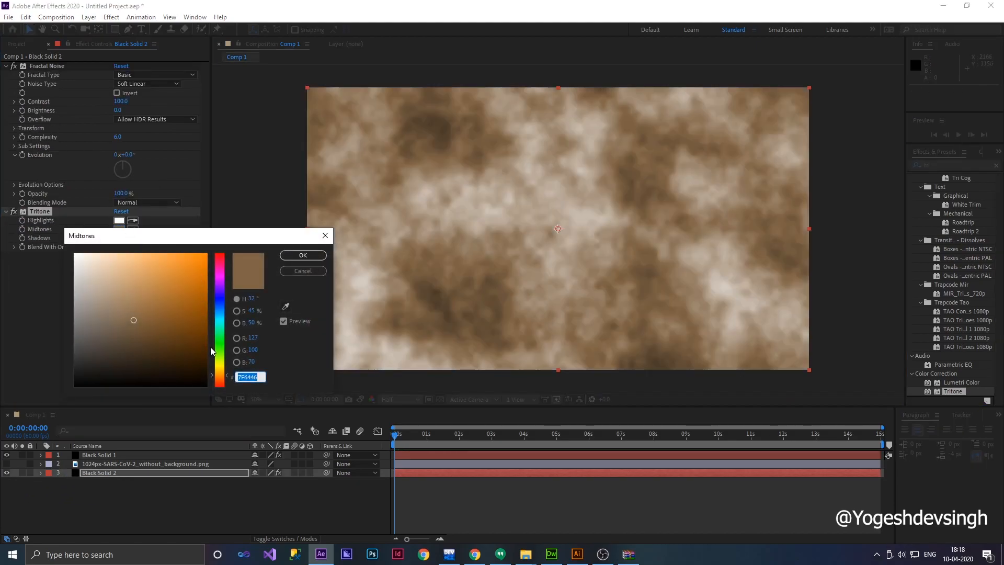
left_click(220, 354)
left_click_drag(220, 355, 220, 362)
left_click_drag(143, 329, 173, 331)
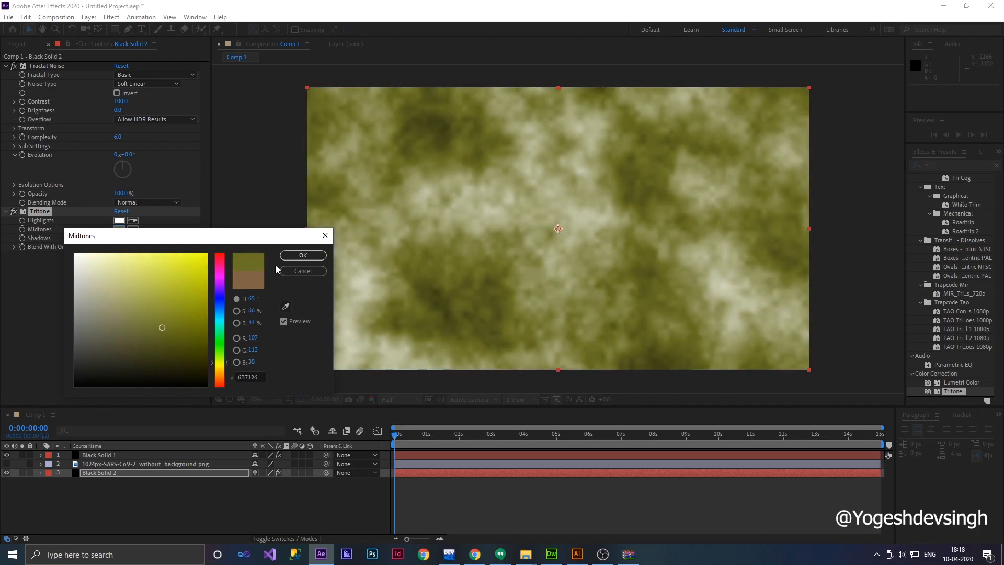
left_click(302, 255)
left_click_drag(396, 437, 467, 442)
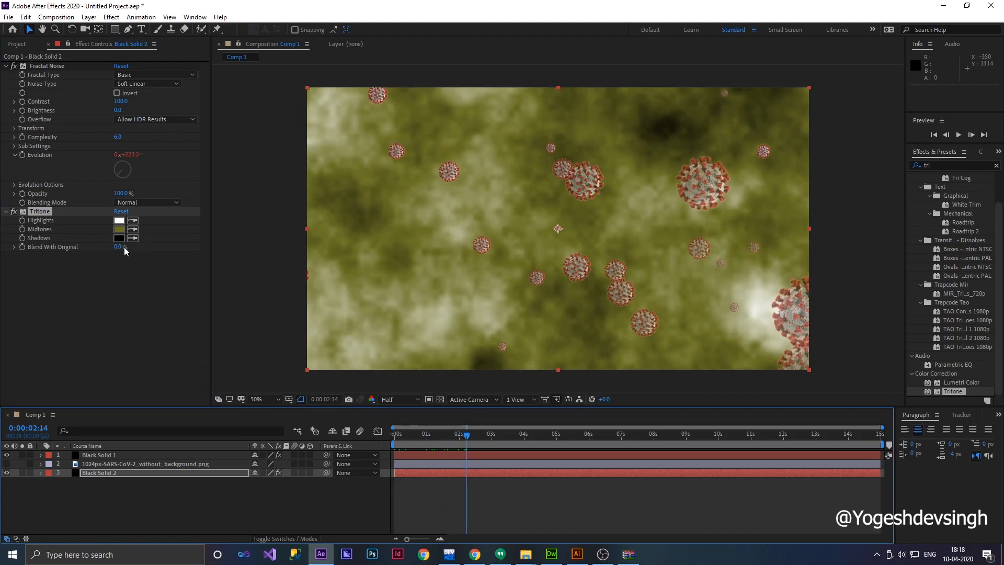
left_click(119, 220)
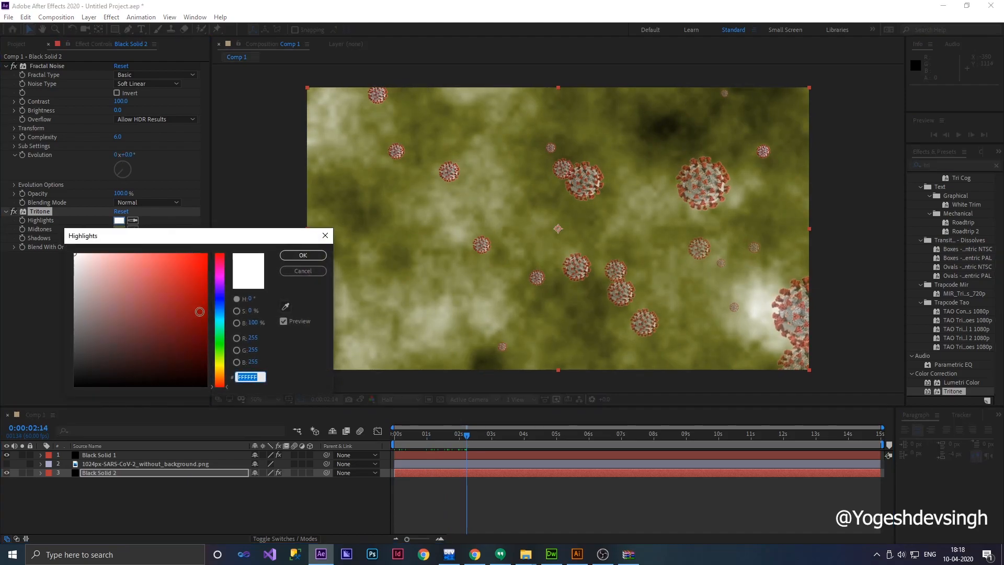
left_click_drag(220, 360, 220, 344)
left_click_drag(158, 335, 54, 236)
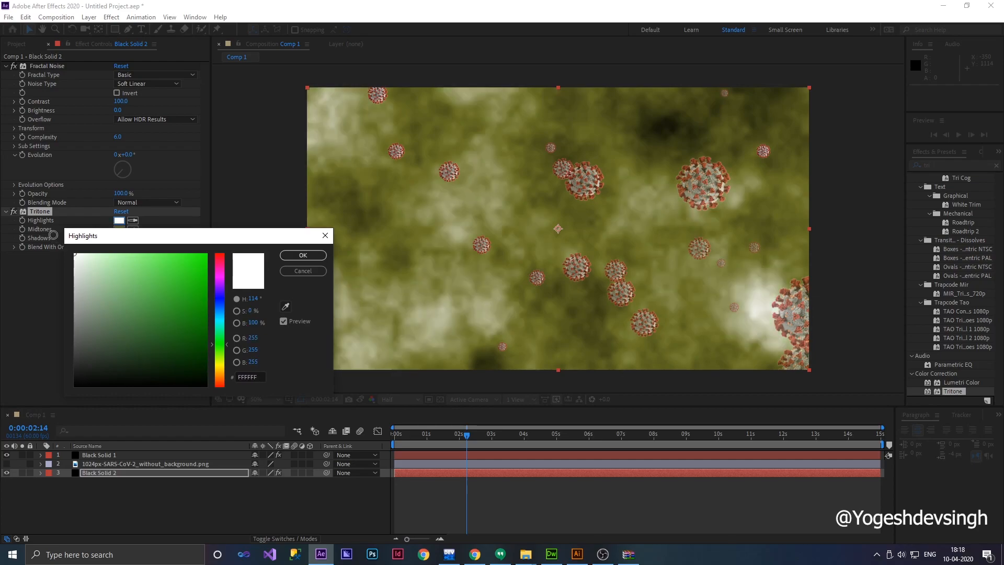
left_click(302, 271)
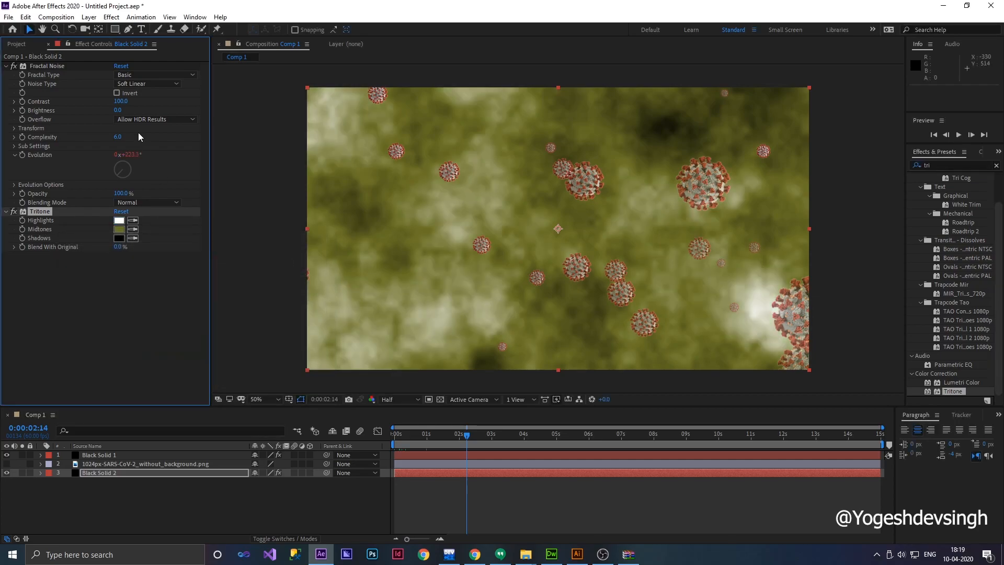
Set the Fractal Noise Contrast to 55 and Brightness to -26
mouse_move(119, 101)
left_mouse_down()
mouse_move(136, 101)
mouse_move(90, 114)
mouse_move(138, 111)
mouse_move(88, 110)
mouse_move(105, 111)
left_mouse_up()
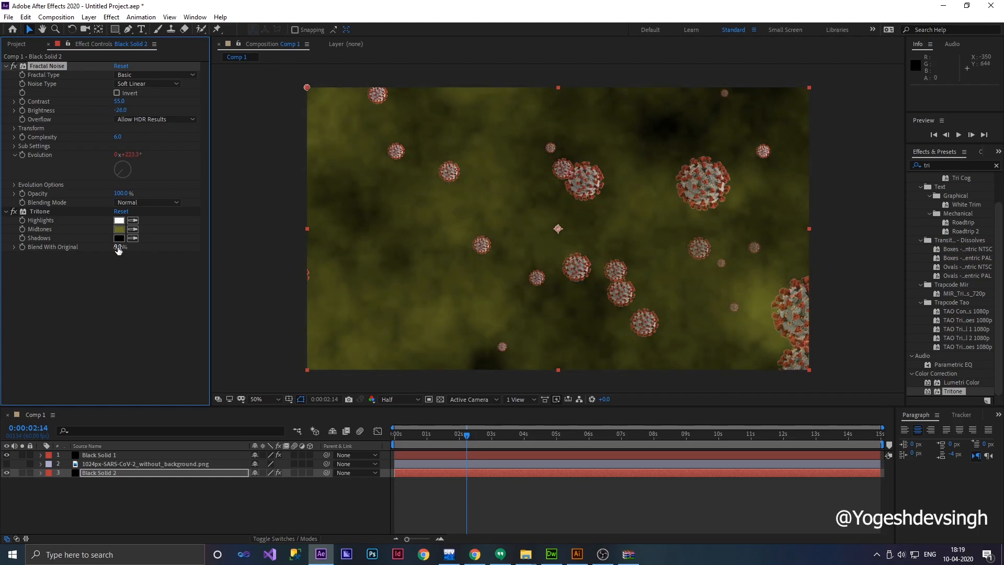
left_click_drag(118, 248, 74, 247)
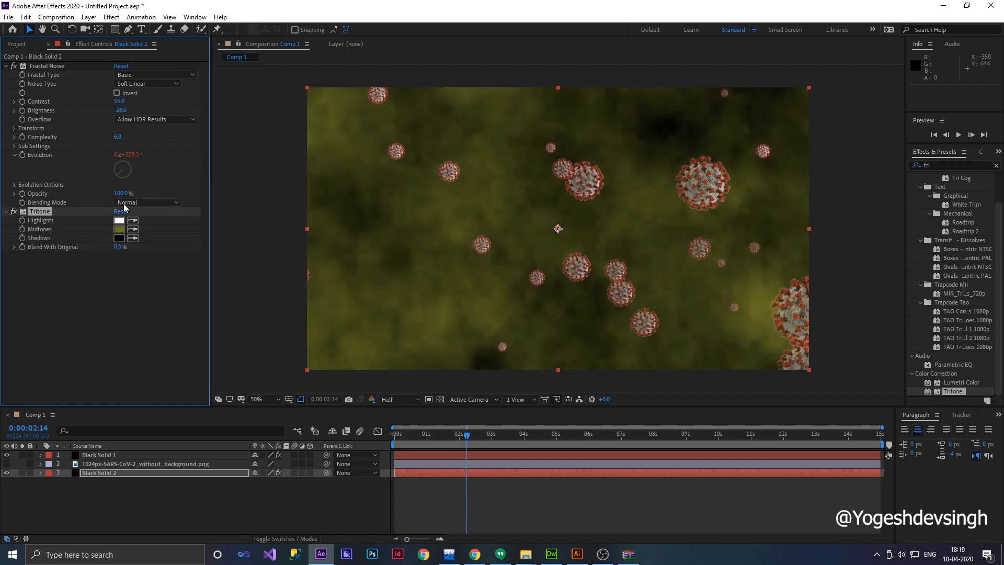
Set the Tritone Midtones to dark green 175708 and review the animation up to 0:00:11:34
left_click(119, 229)
left_click_drag(170, 320, 224, 346)
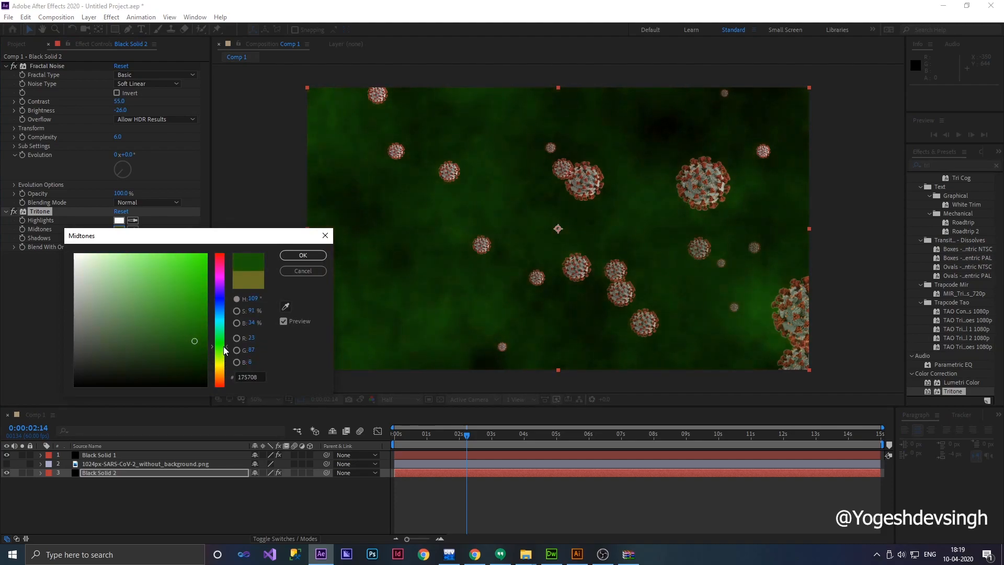
left_click(296, 256)
left_click(415, 434)
key("space")
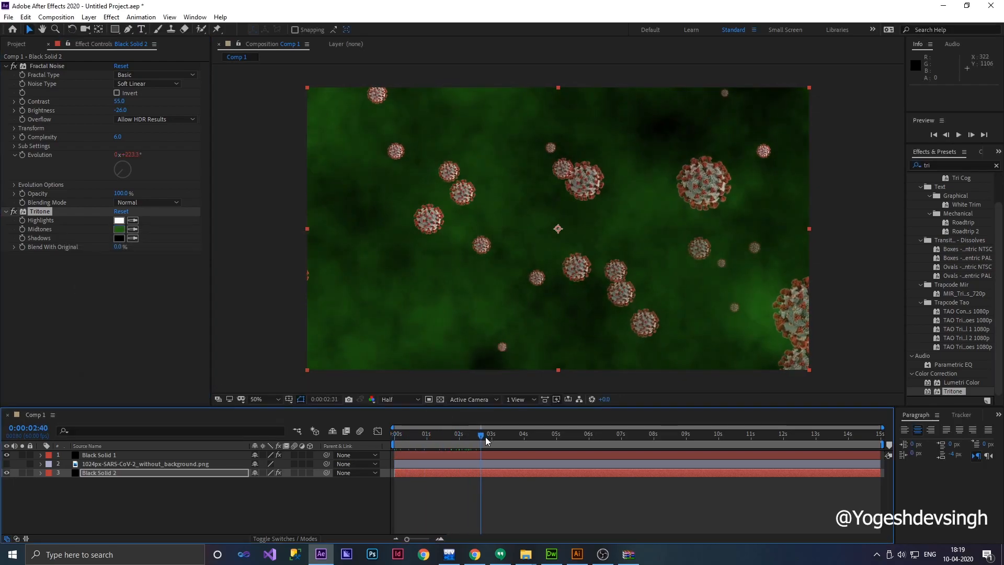
left_click_drag(501, 444, 770, 442)
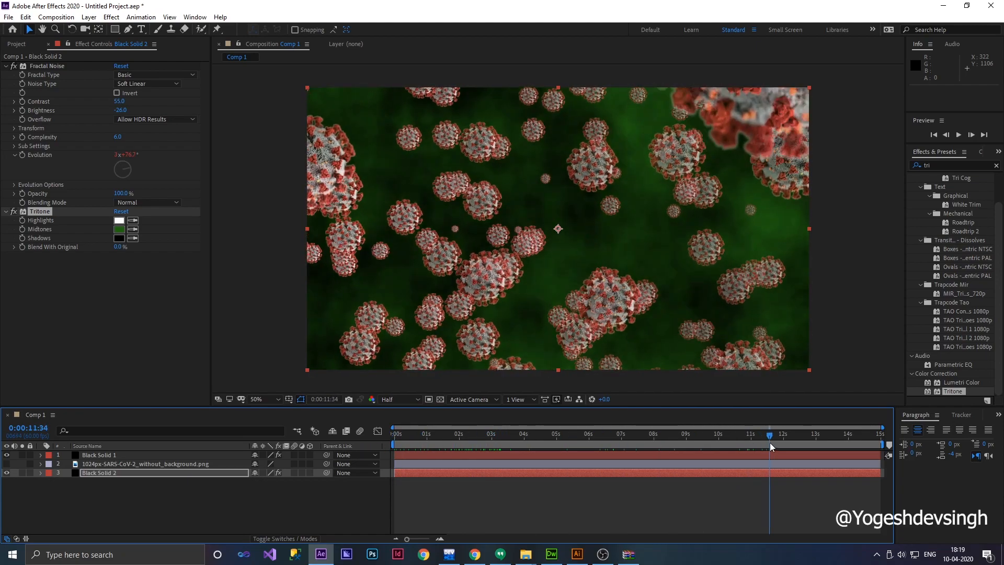
Create a two-node camera with the 35mm preset and place it above all the other layers
right_click(178, 505)
mouse_move(261, 392)
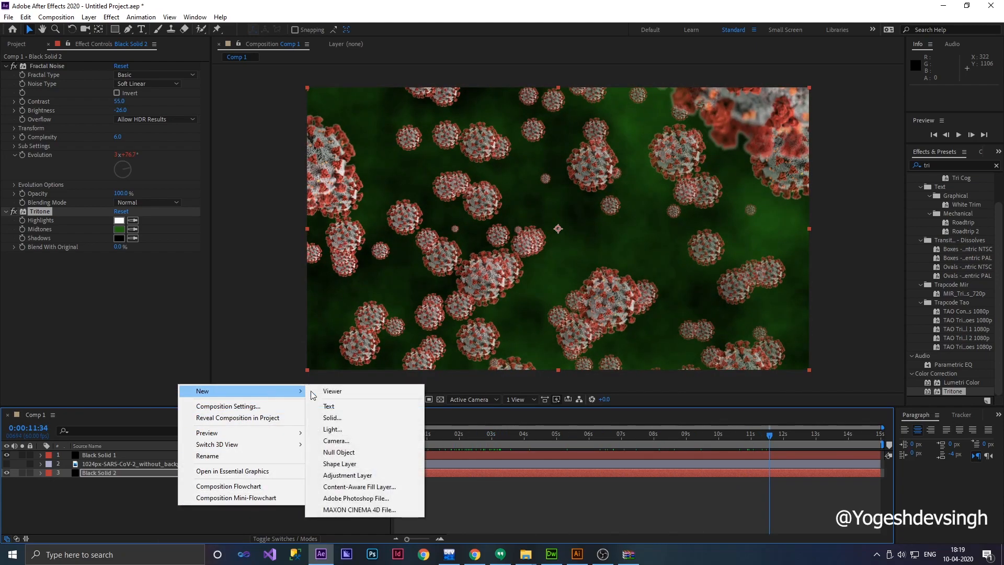
left_click(348, 441)
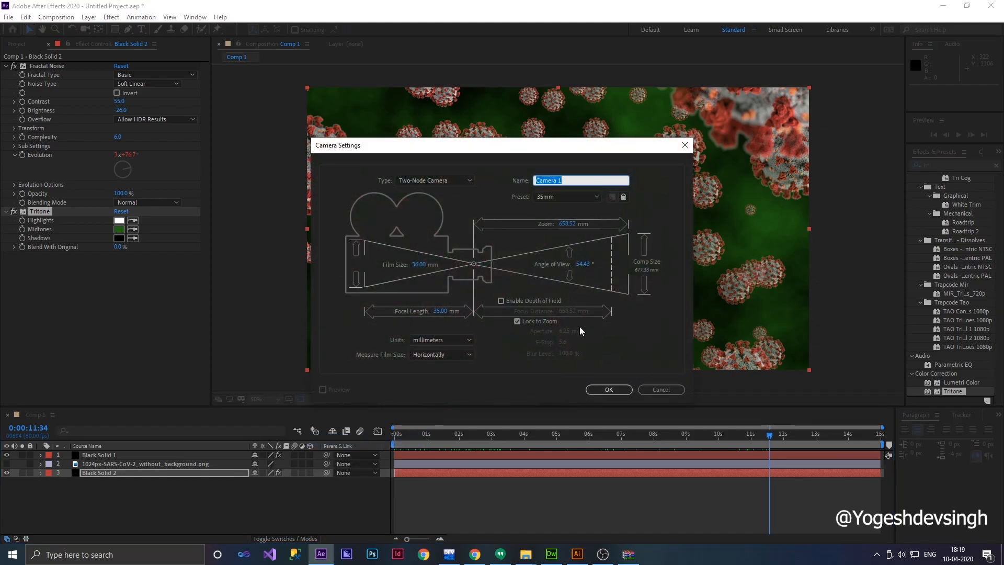
left_click(608, 390)
left_click_drag(143, 475, 139, 450)
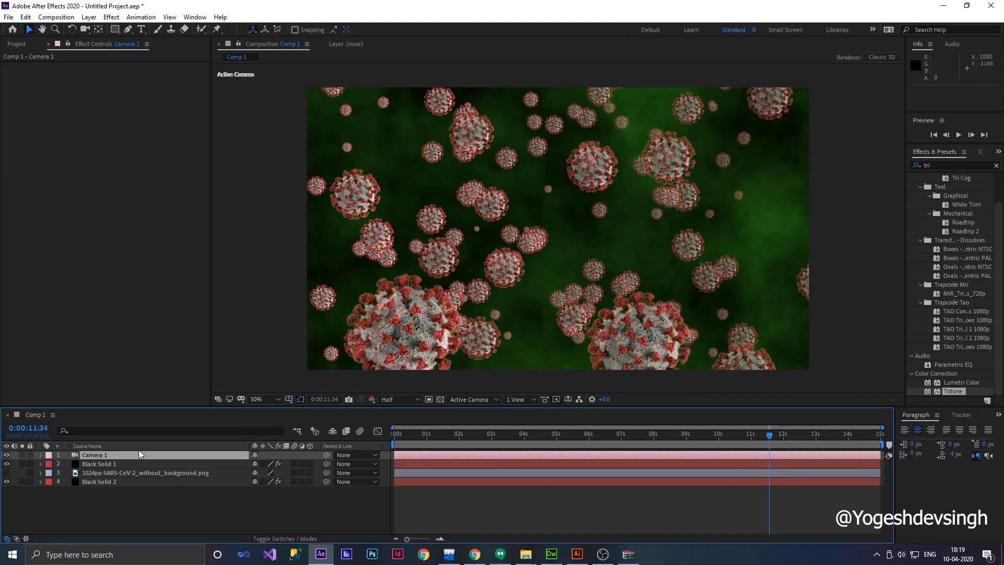
Turn on the camera's Depth of Field, set its Aperture to 26.7 pixels, and check the frame at 0:00:09:02
left_click(41, 454)
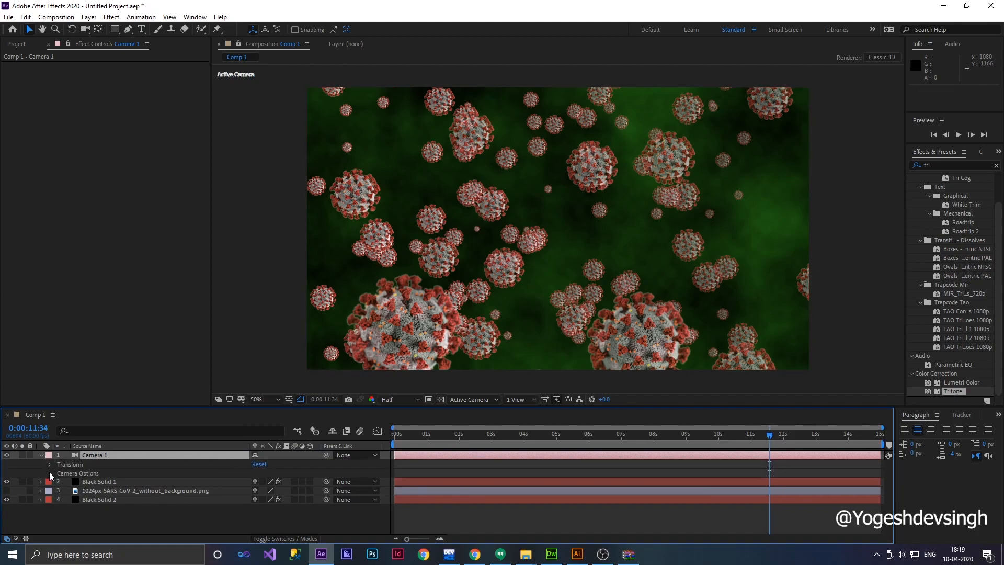
left_click(49, 473)
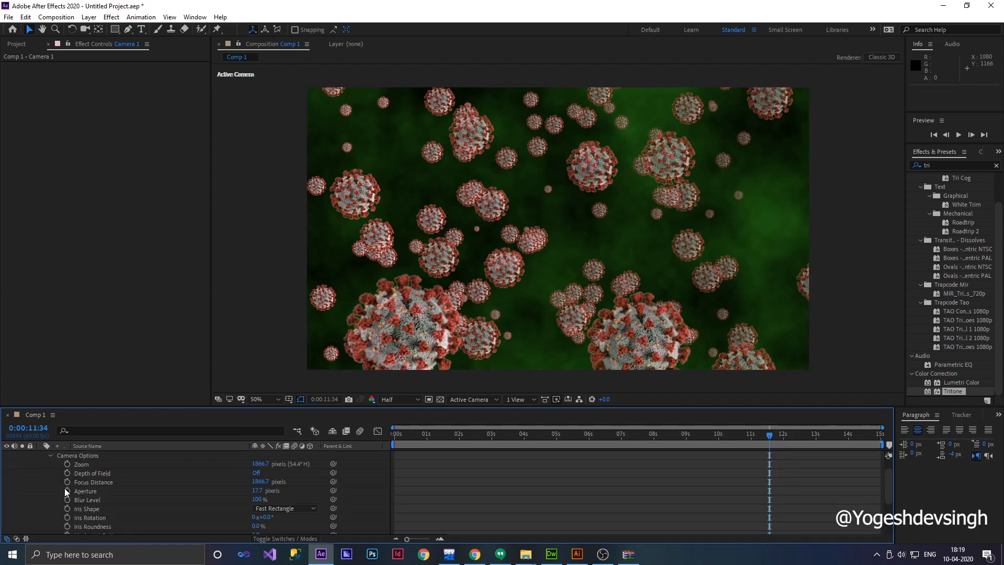
left_click(257, 473)
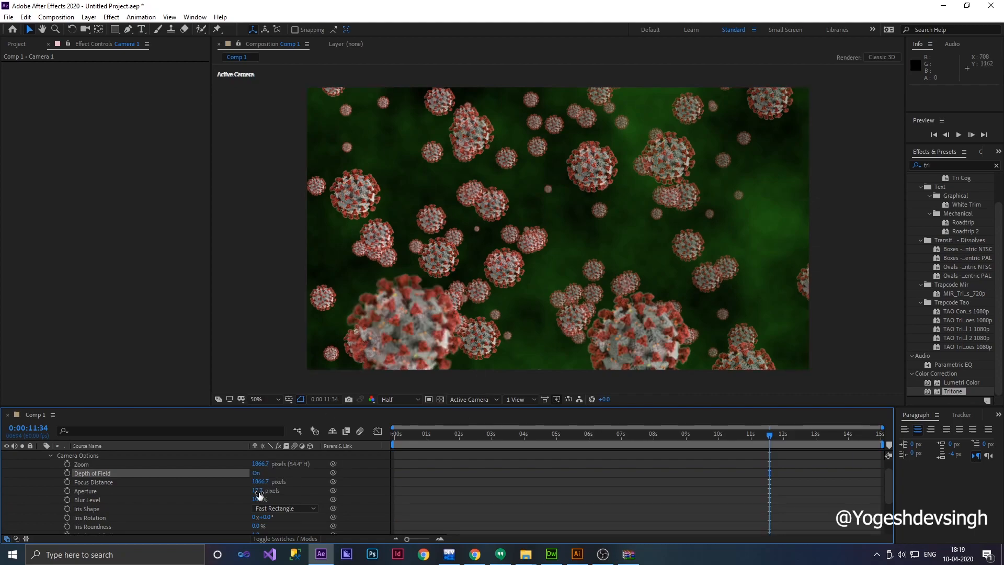
left_click_drag(263, 491, 268, 490)
left_click_drag(769, 444, 689, 424)
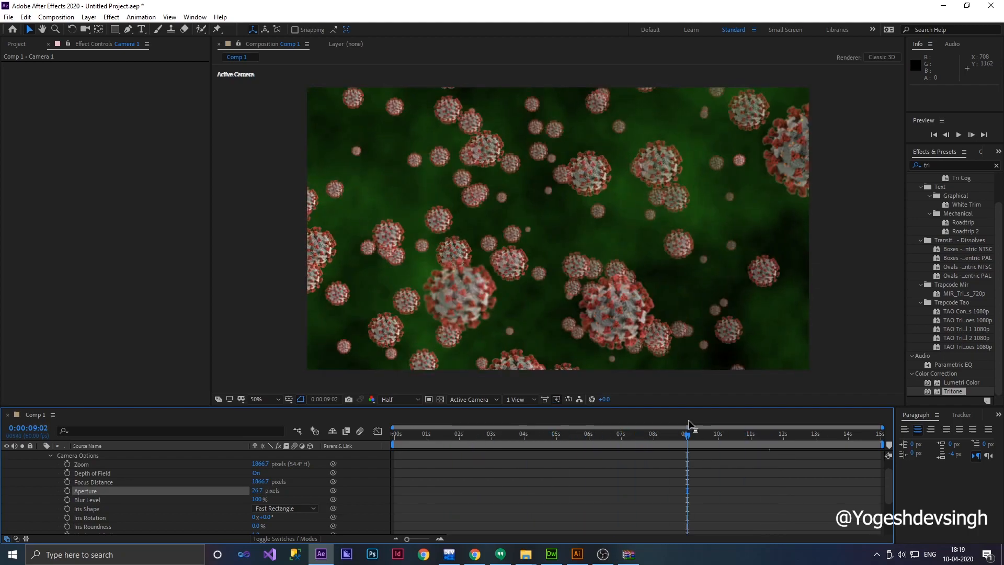
Orbit the camera to a new angle on the virus particles and preview the animation from the beginning
left_click(84, 30)
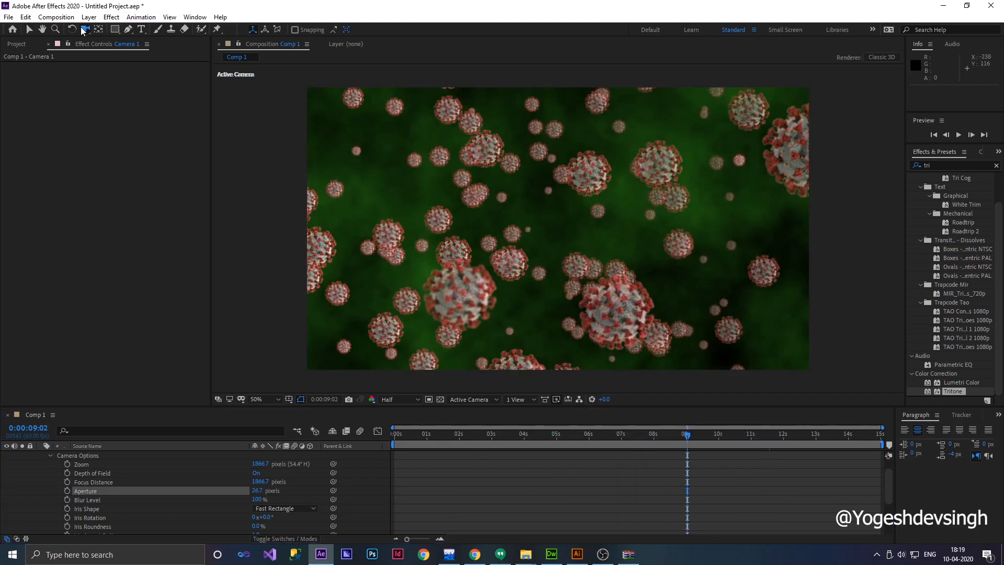
left_click_drag(463, 207, 488, 209)
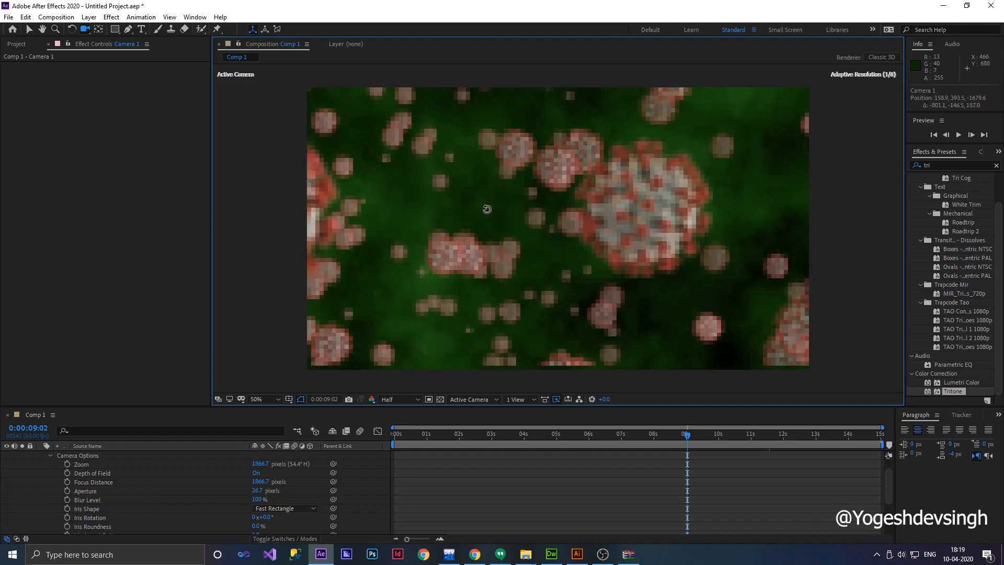
left_click_drag(534, 261, 489, 258)
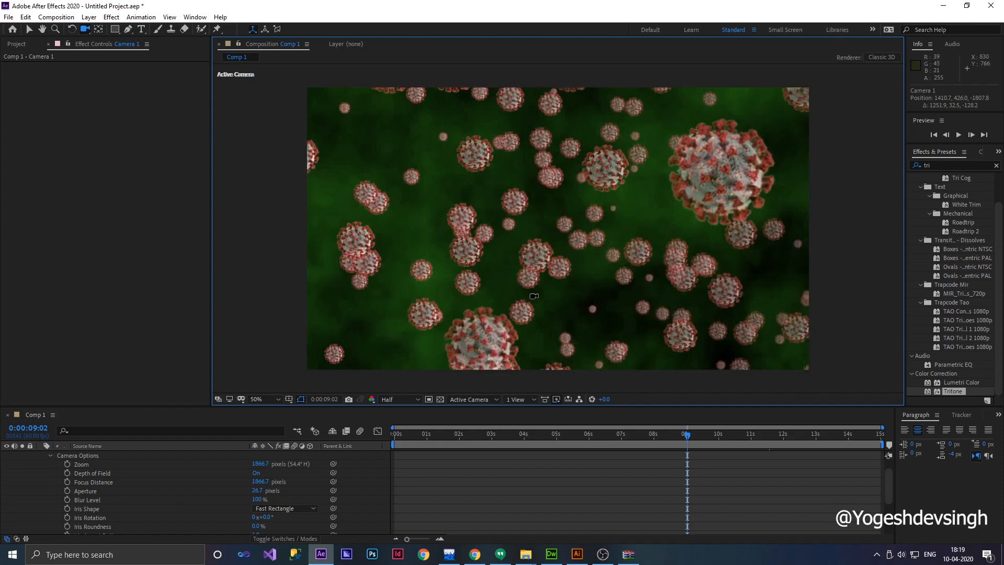
left_click_drag(695, 434, 278, 428)
key("space")
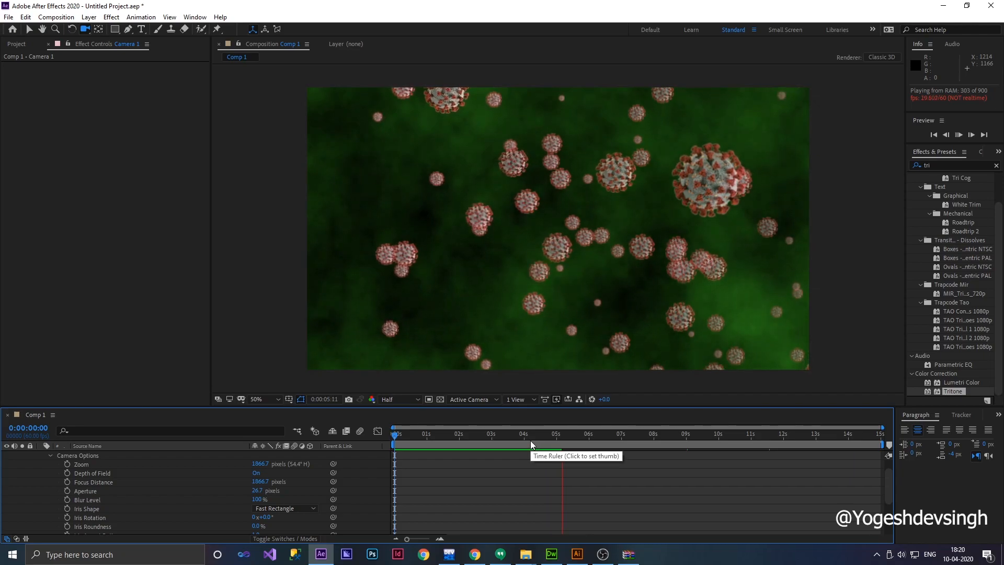
Collapse the camera layer's properties and examine the effect settings of Black Solid 1 and Black Solid 2
scroll(54, 463, "up", 1)
left_click(42, 456)
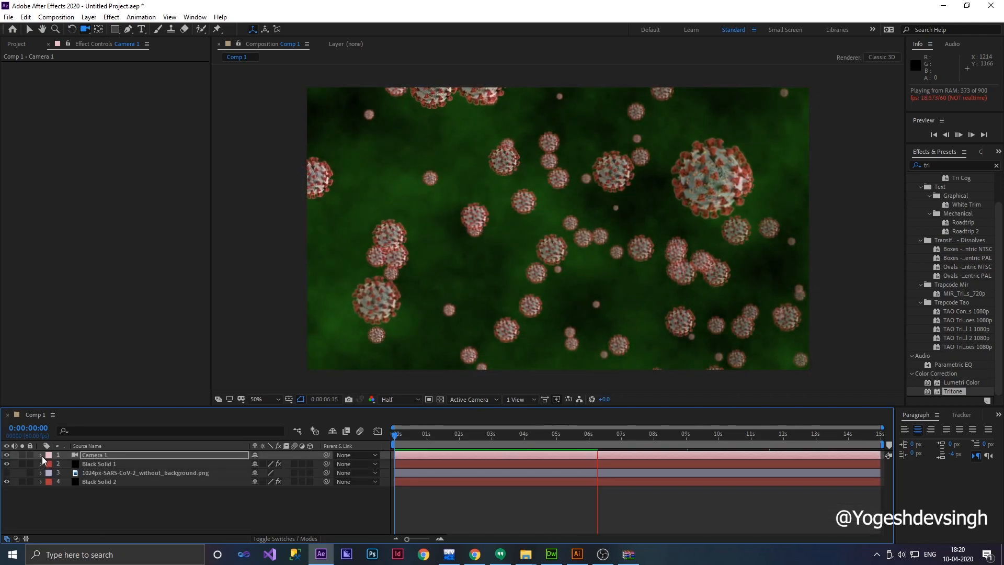
left_click(102, 462)
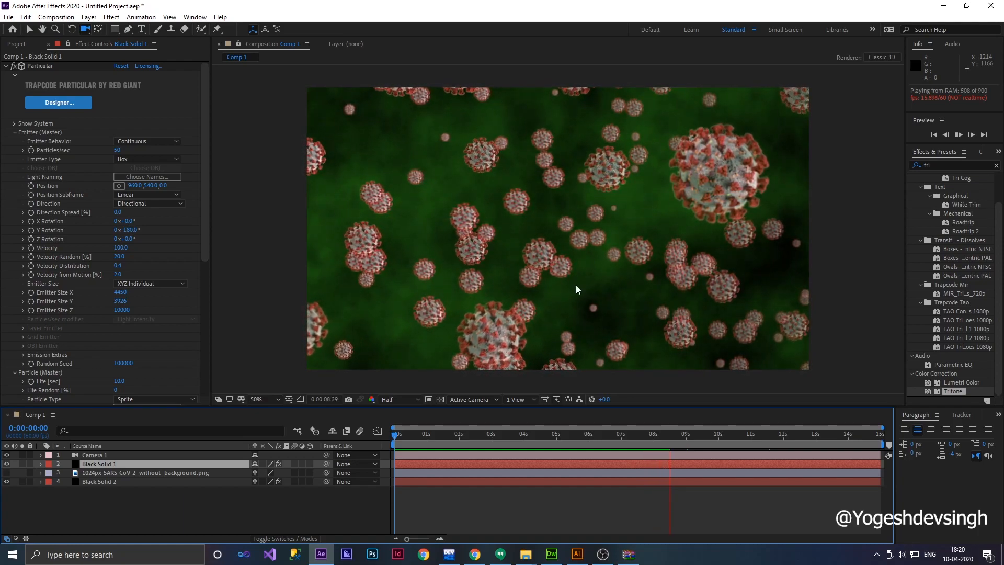
left_click(98, 482)
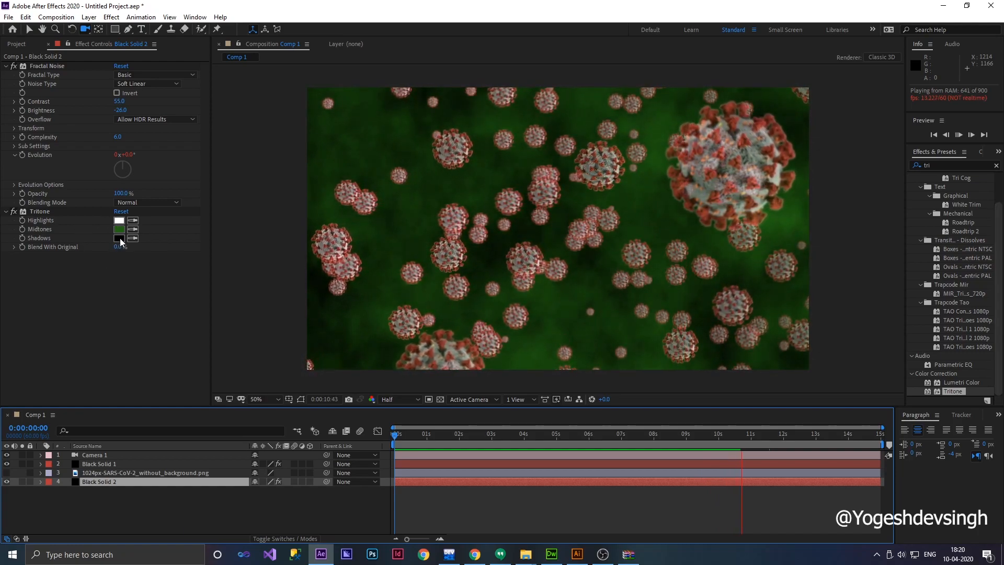
Set the background's Fractal Noise Contrast to 56 and move the current time to 0:00:07:12
mouse_move(119, 100)
left_mouse_down()
mouse_move(135, 100)
mouse_move(104, 111)
mouse_move(134, 109)
mouse_move(114, 101)
left_mouse_up()
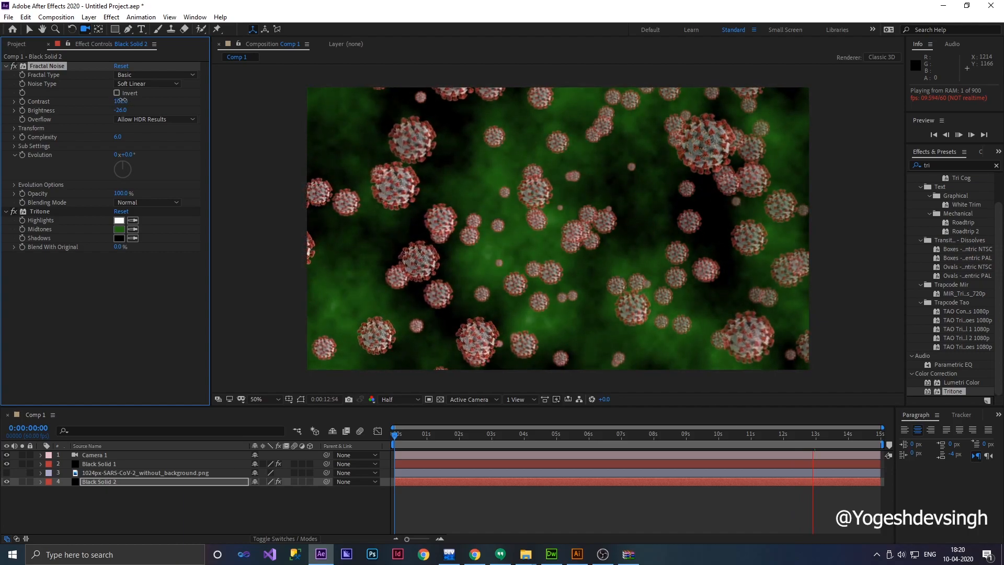
left_click_drag(101, 99, 100, 100)
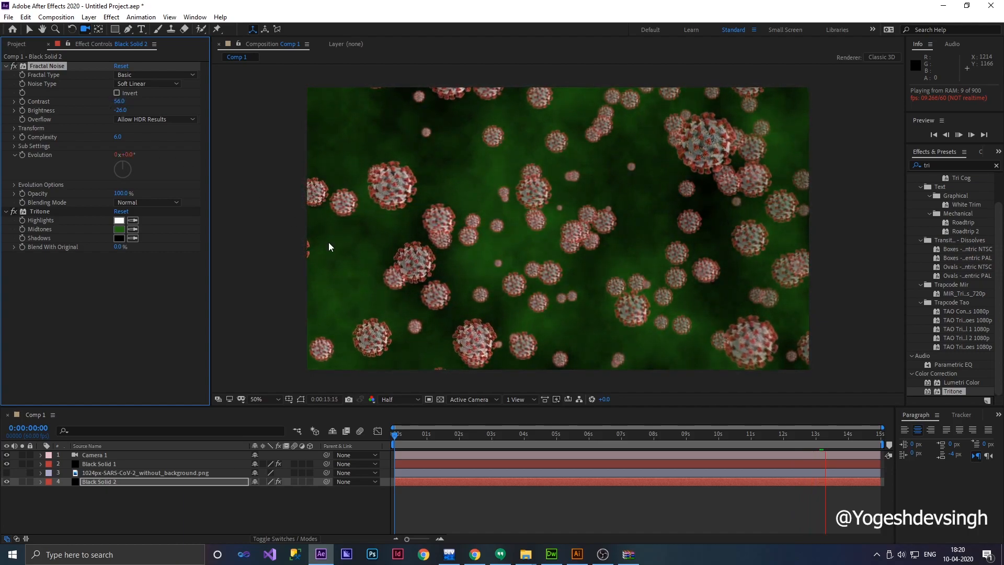
left_click_drag(843, 444, 496, 434)
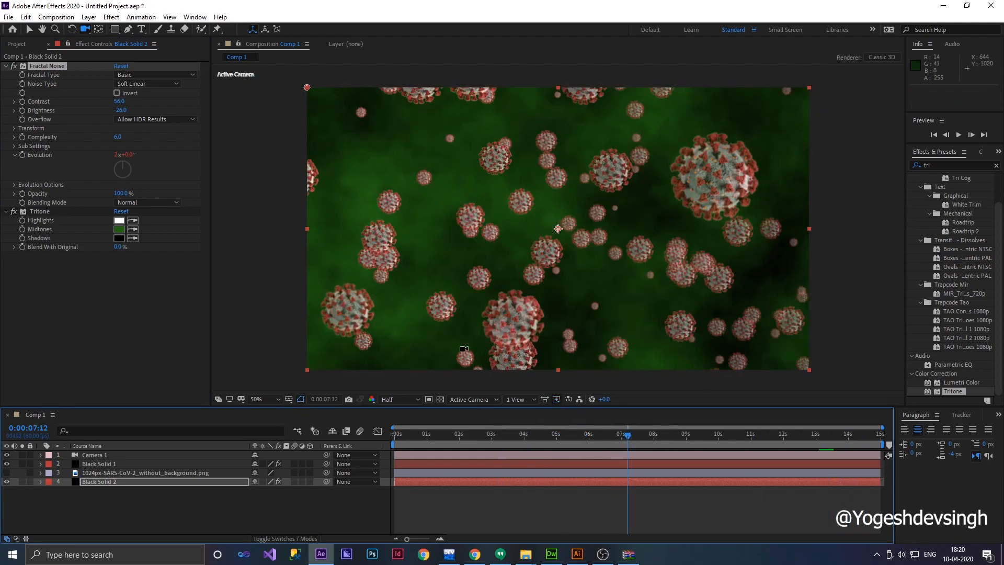
Try light grey and reddish-brown Tritone Shadows colours sampled from a virus particle, and undo both
left_click(119, 239)
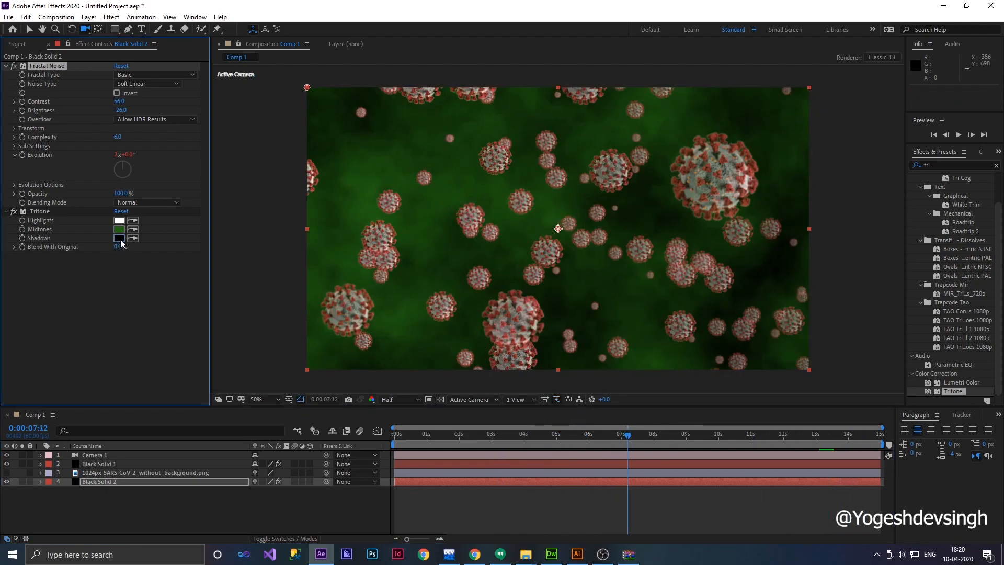
left_click(303, 271)
left_click(133, 238)
left_click(363, 299)
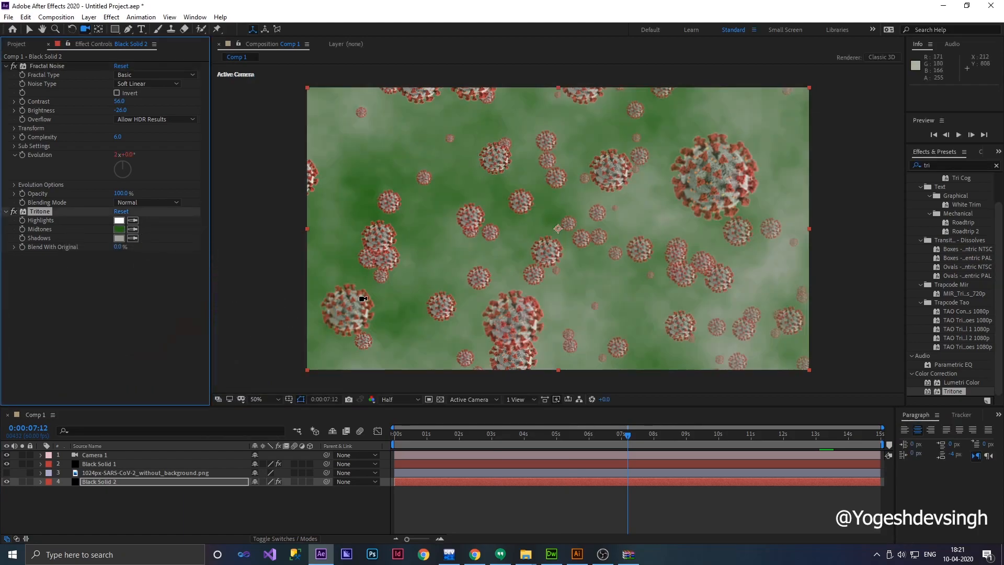
left_click(133, 238)
left_click(371, 304)
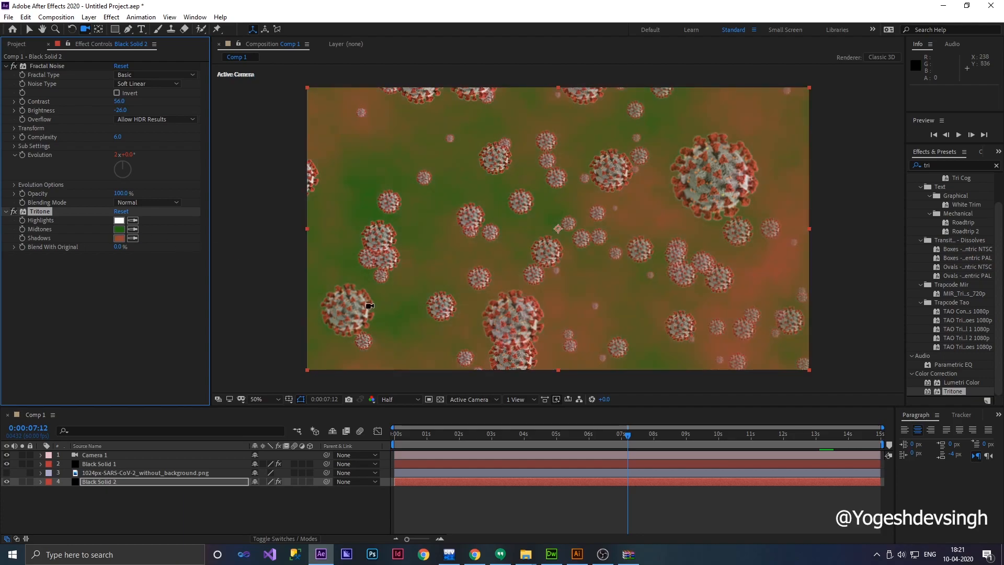
key("ctrl+z")
key("ctrl+z")
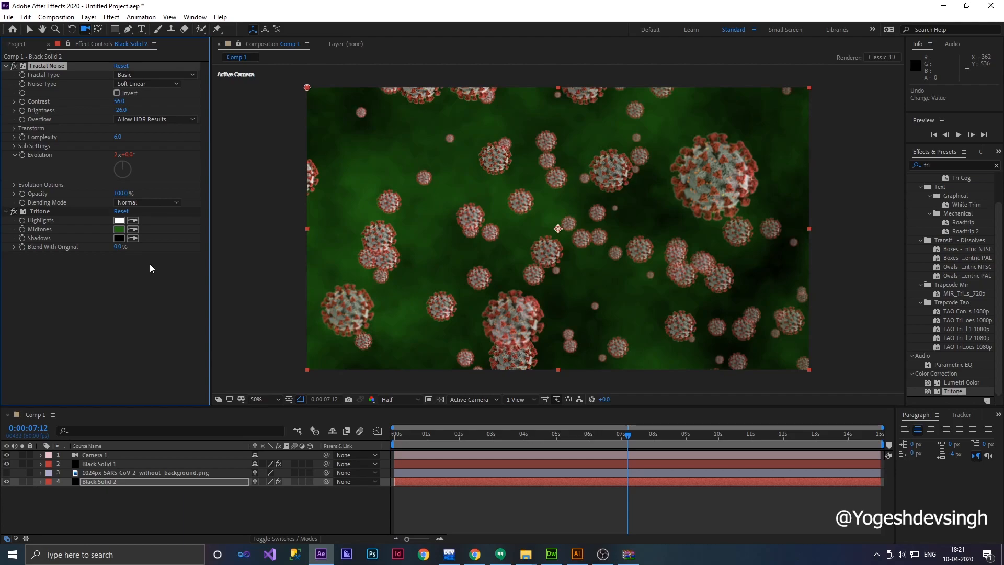
Redo the undone Tritone Shadows samples and set the Shadows colour to black
key("Home")
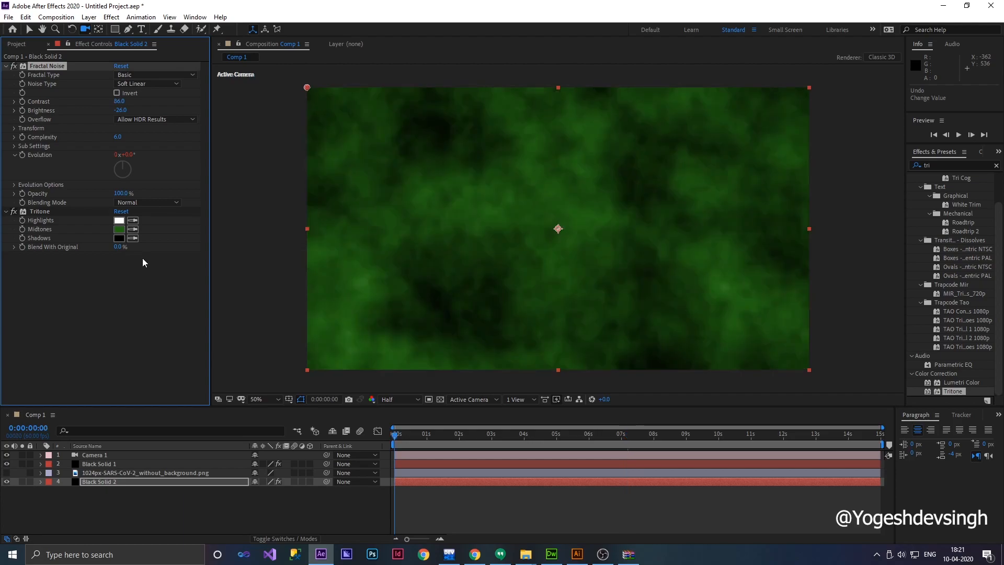
key("ctrl+shift+z")
key("ctrl+shift+z")
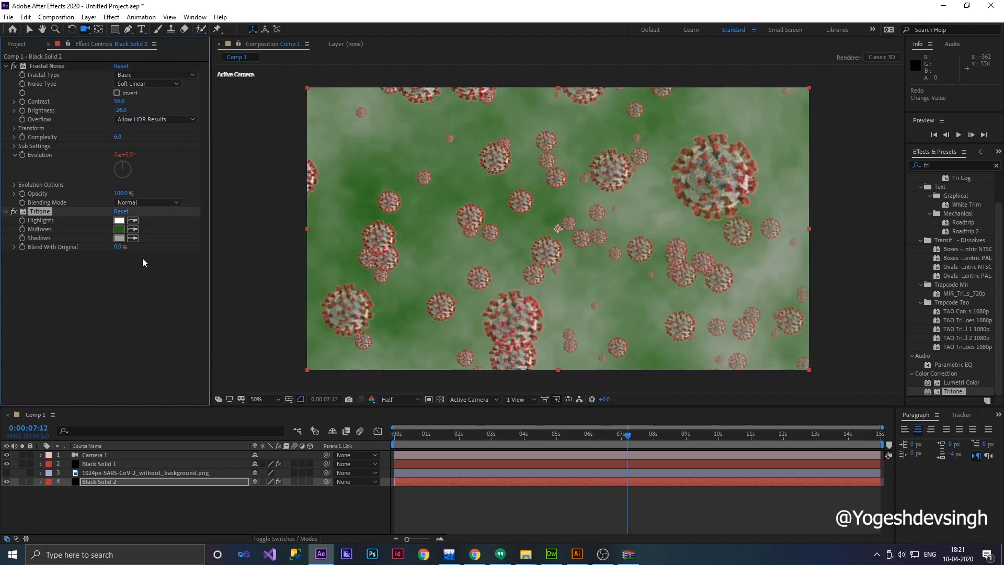
key("ctrl+shift+z")
left_click(120, 239)
left_click_drag(122, 271, 47, 455)
left_click(303, 256)
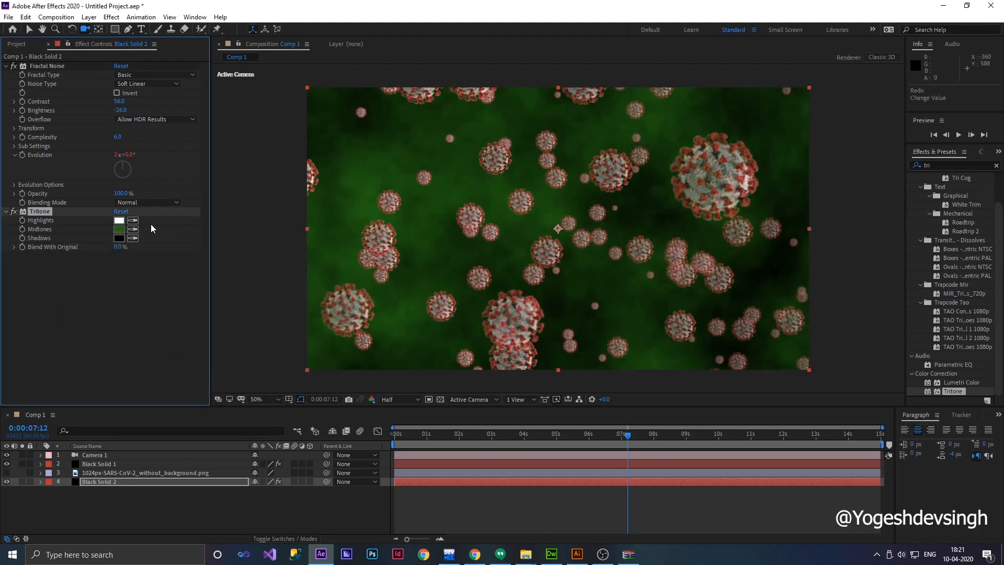
Set the Tritone Midtones to a dark red sampled from the large virus particle and preview from 0:00:07:12
left_click(132, 229)
left_click(756, 161)
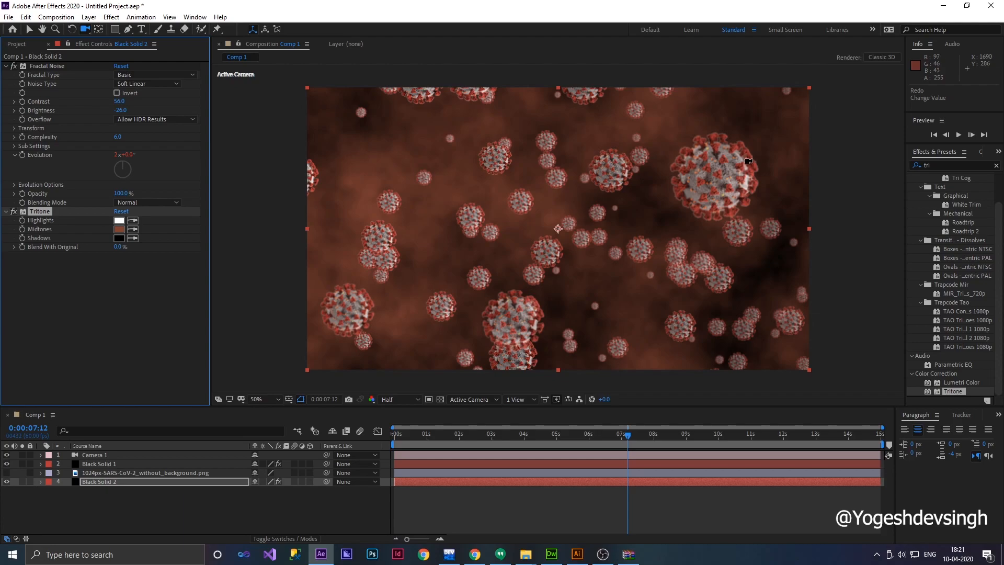
left_click(133, 229)
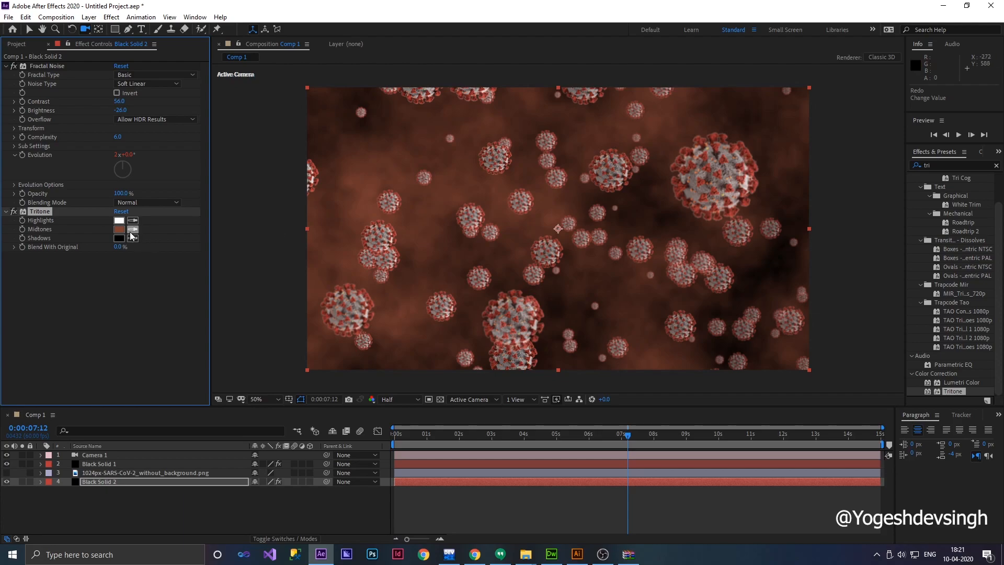
left_click(755, 163)
key("space")
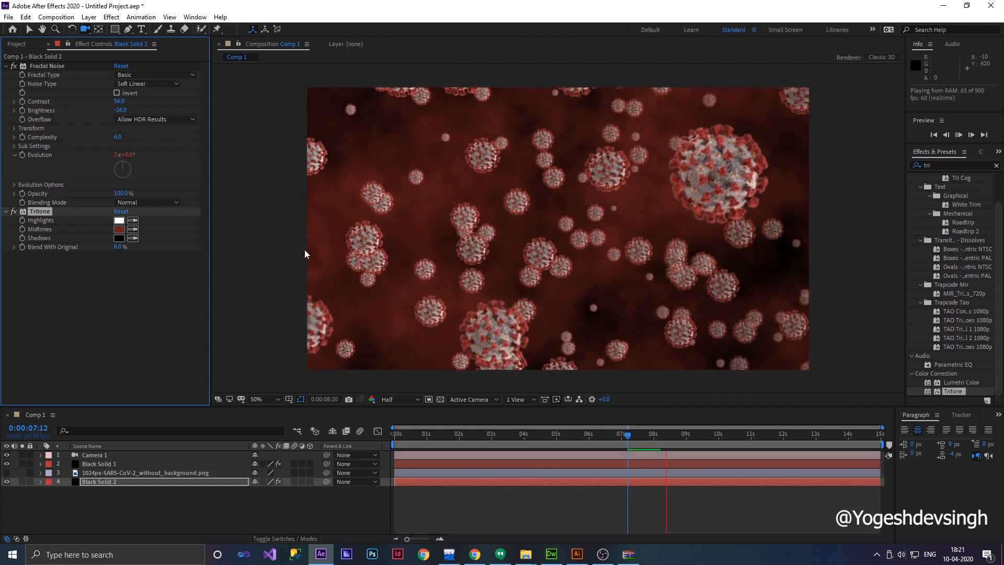